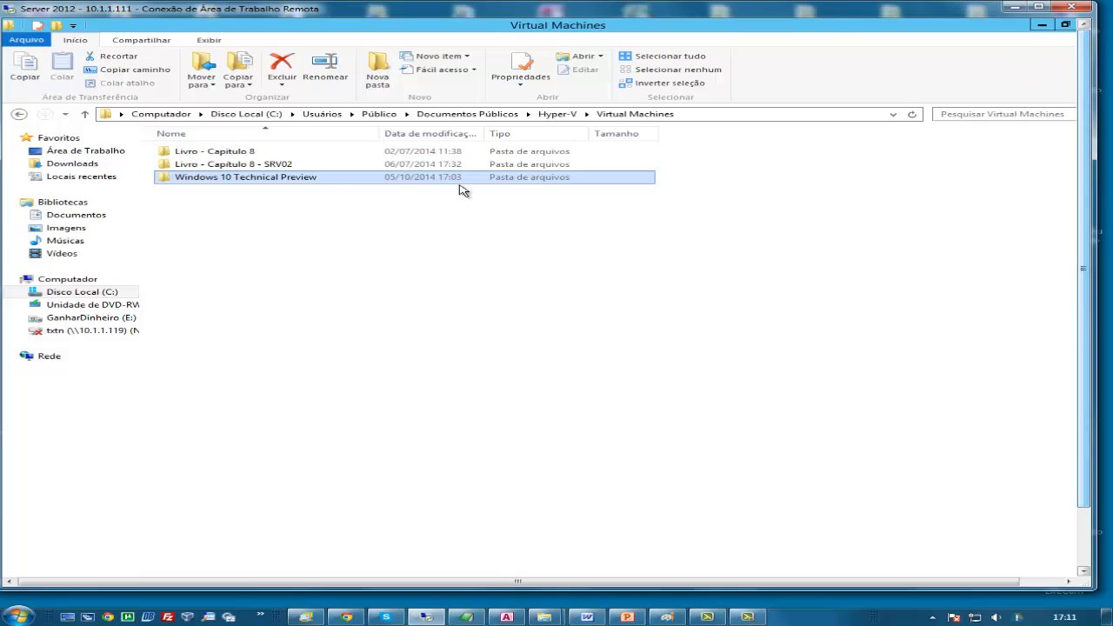
Step: Check that the Windows 10 Technical Preview\Virtual Machines folder is empty, then close Explorer
{"action": "double_click", "coordinate": [322, 178]}
{"action": "double_click", "coordinate": [236, 155]}
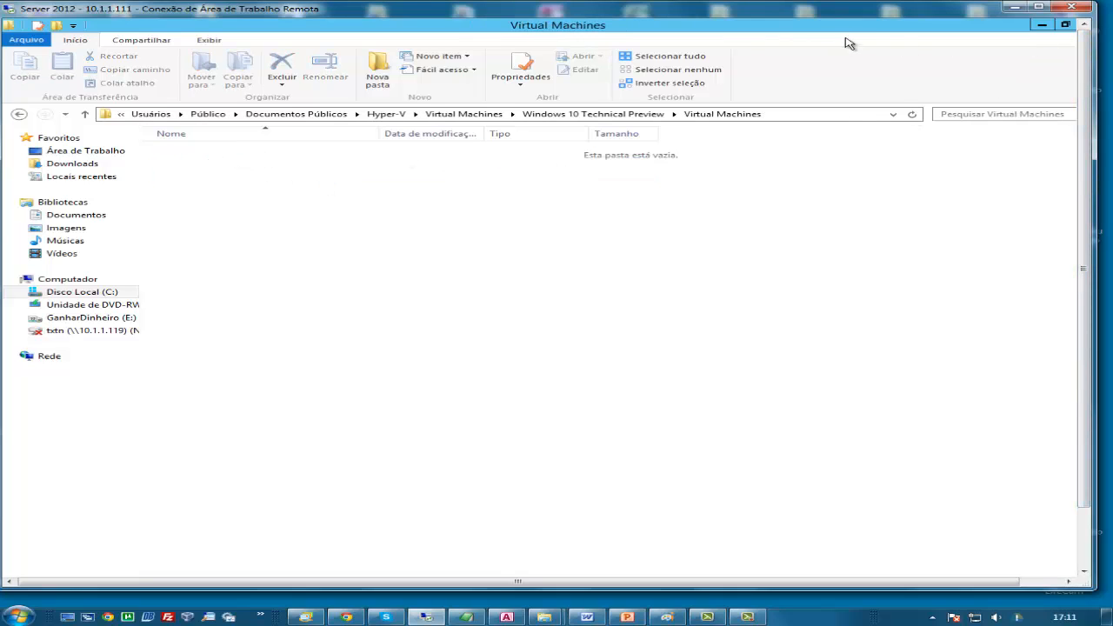
{"action": "left_click", "coordinate": [1038, 7]}
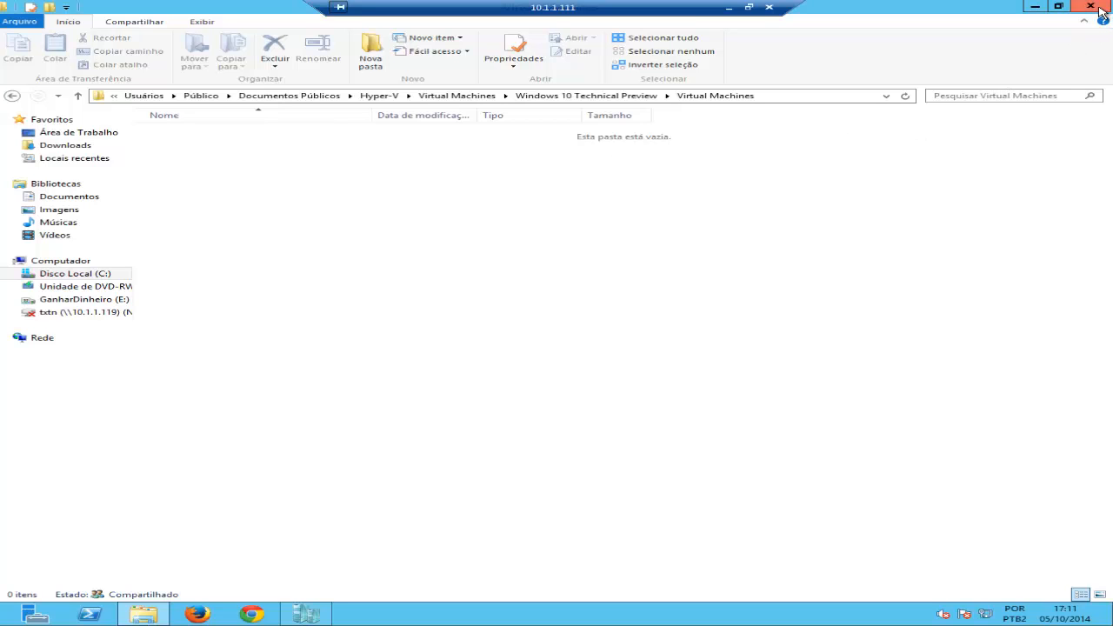
{"action": "left_click", "coordinate": [1090, 6]}
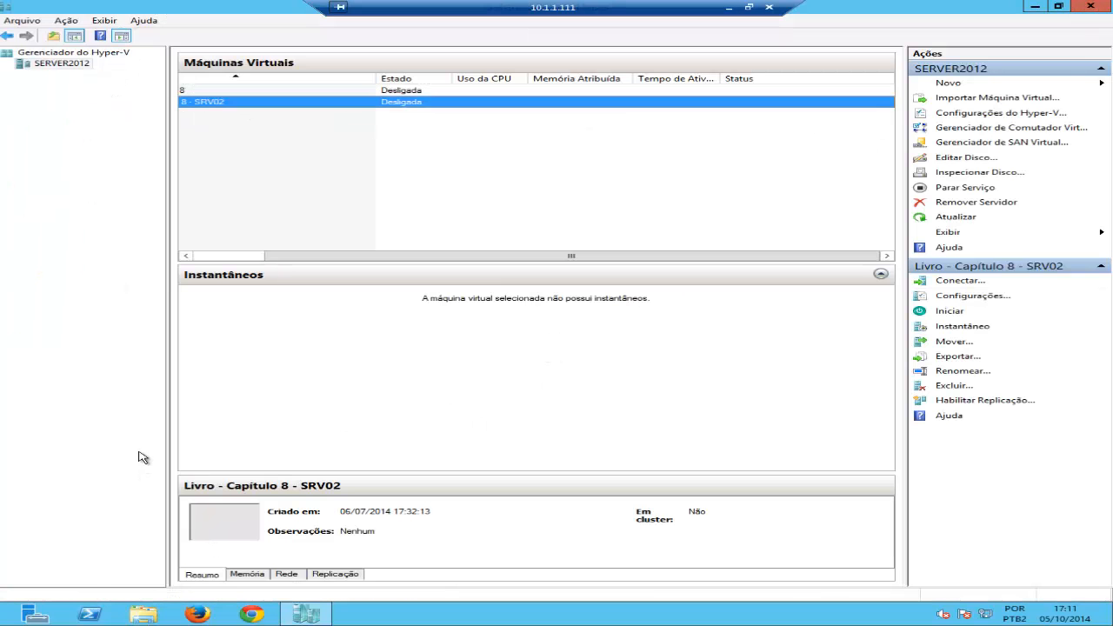
Step: Read the names of the two Livro VMs, then close Hyper-V Manager with Alt+F4
{"action": "left_click_drag", "start_coordinate": [188, 257], "coordinate": [185, 257]}
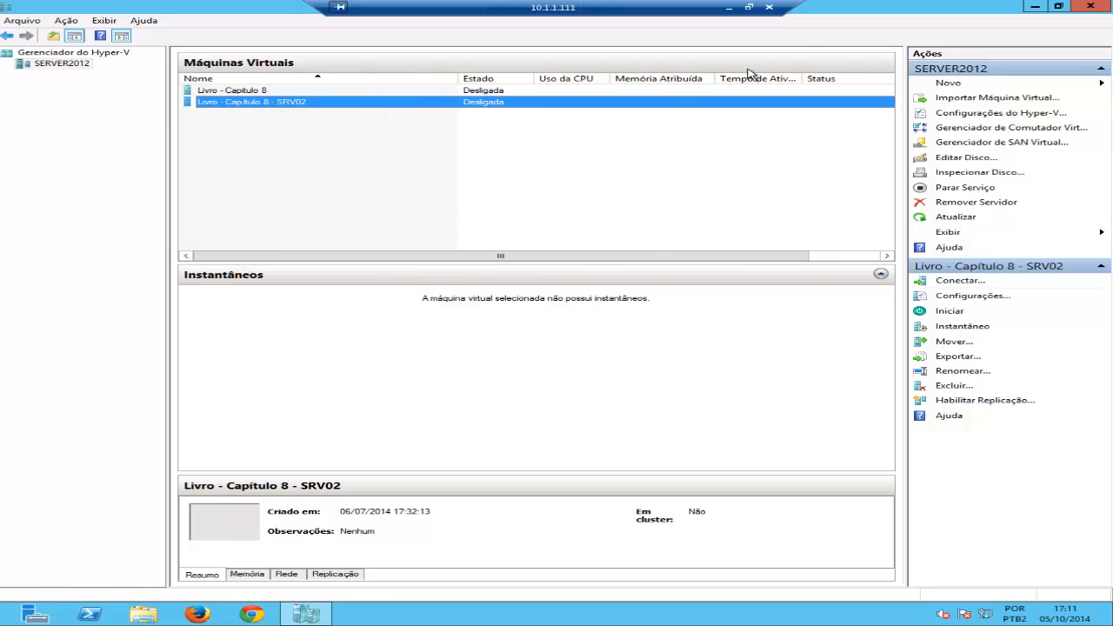
{"action": "key", "text": "alt+F4"}
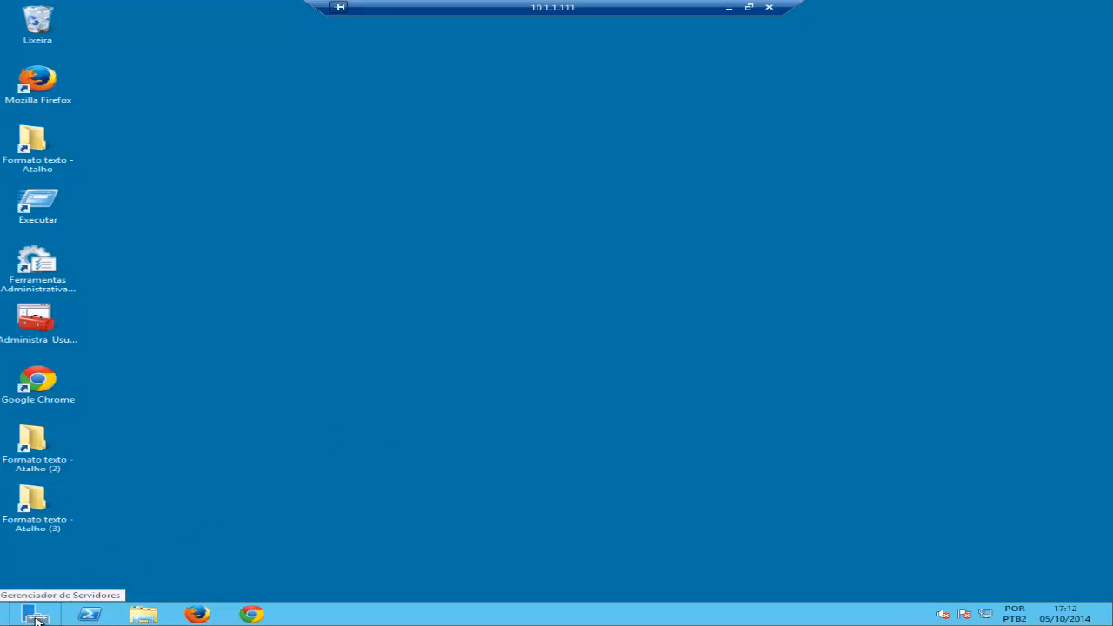
Step: Launch Gerenciador do Hyper-V from Server Manager's Ferramentas menu
{"action": "left_click", "coordinate": [35, 614]}
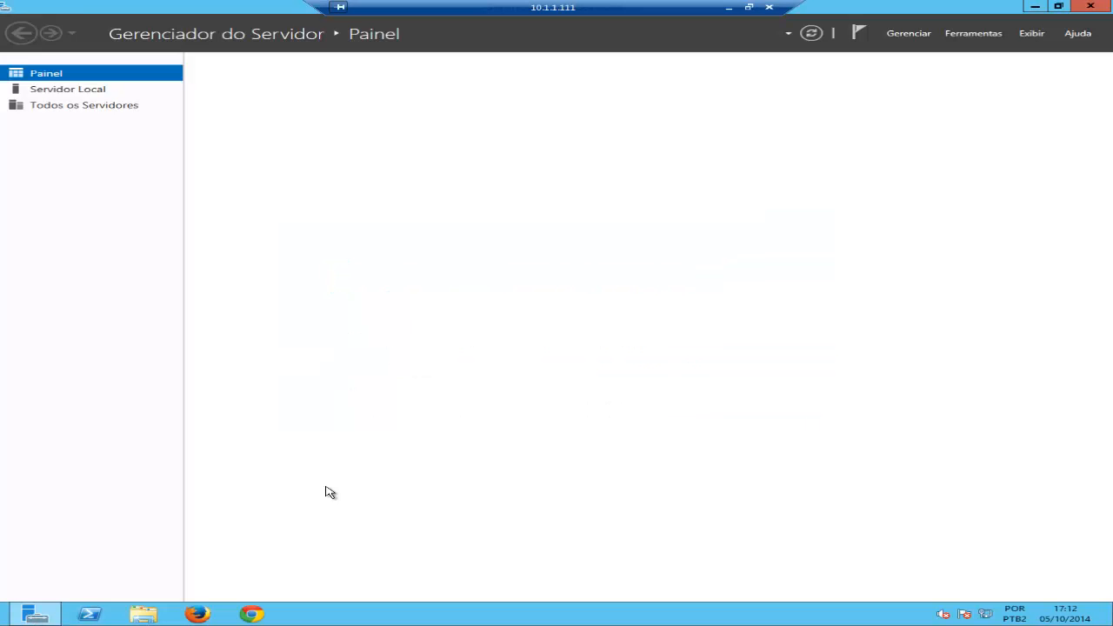
{"action": "left_click", "coordinate": [972, 36]}
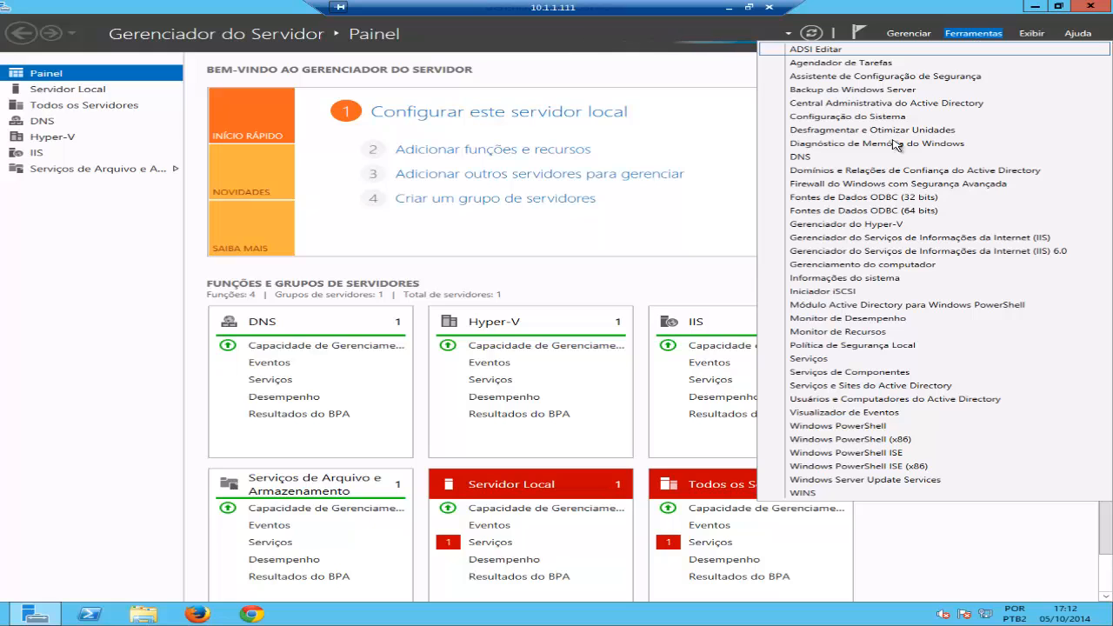
{"action": "left_click", "coordinate": [873, 231]}
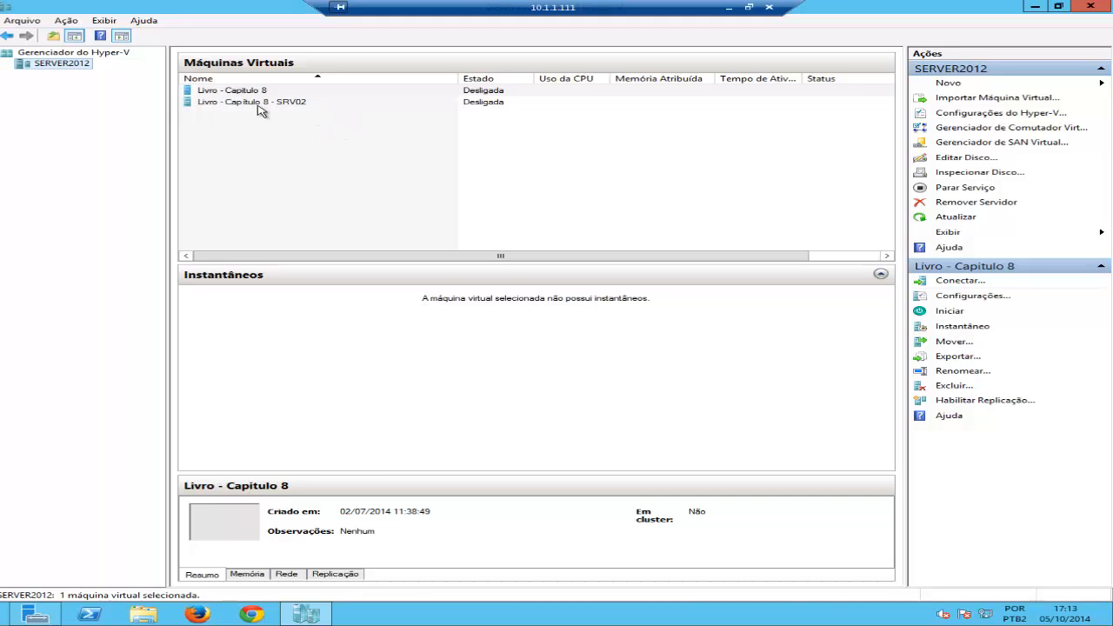
Step: Keep the current colour scheme and stop the colour-scheme warning from showing again
{"action": "right_click", "coordinate": [75, 69]}
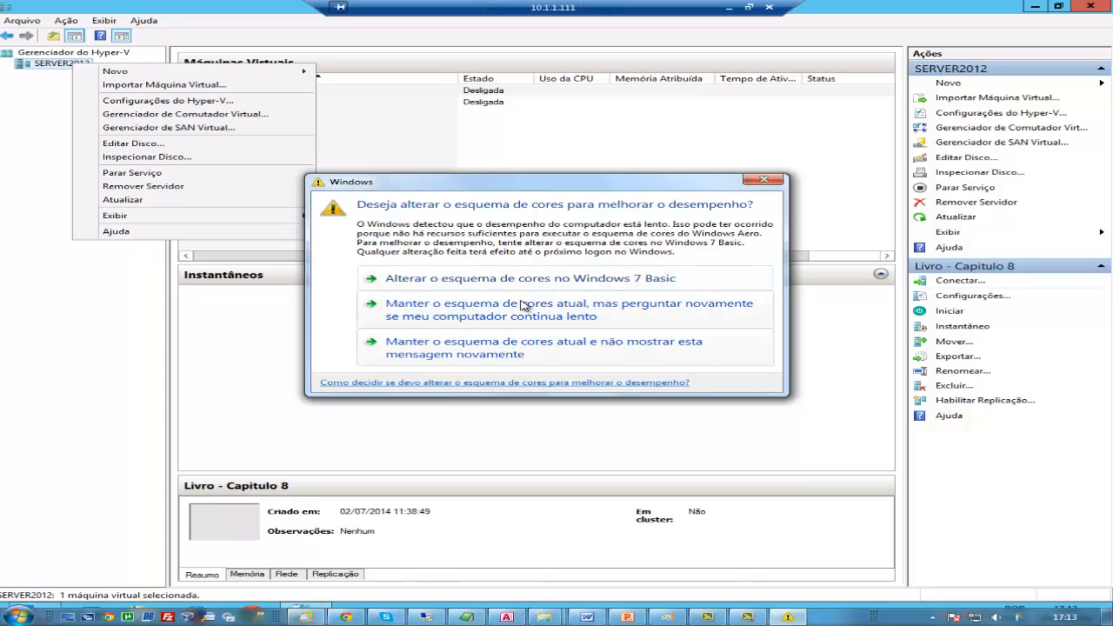
{"action": "left_click", "coordinate": [553, 347]}
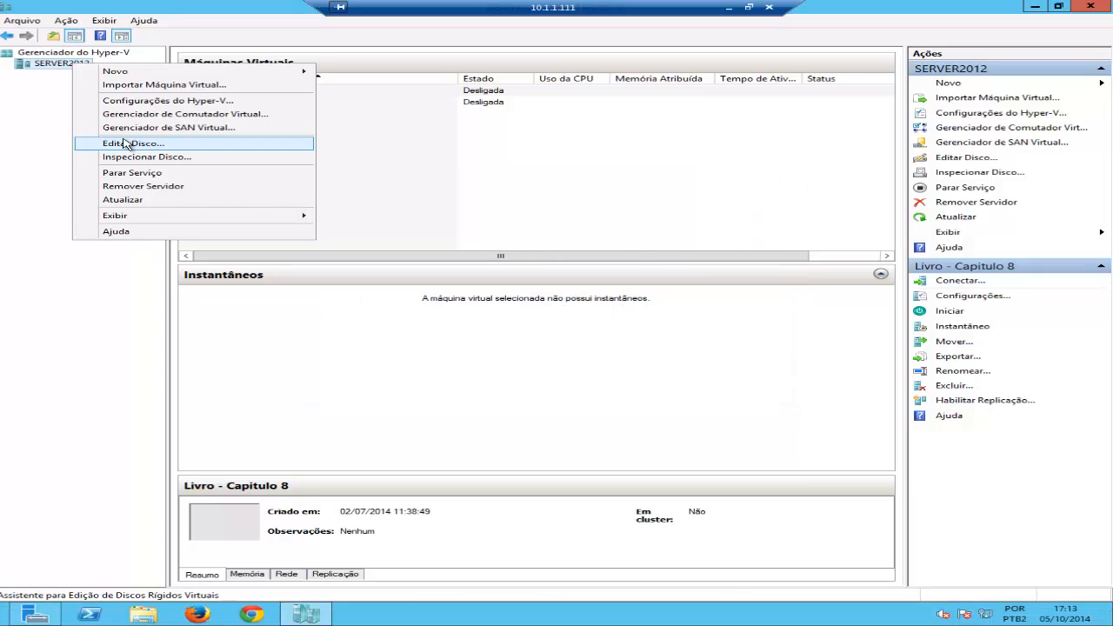
{"action": "left_click", "coordinate": [44, 75]}
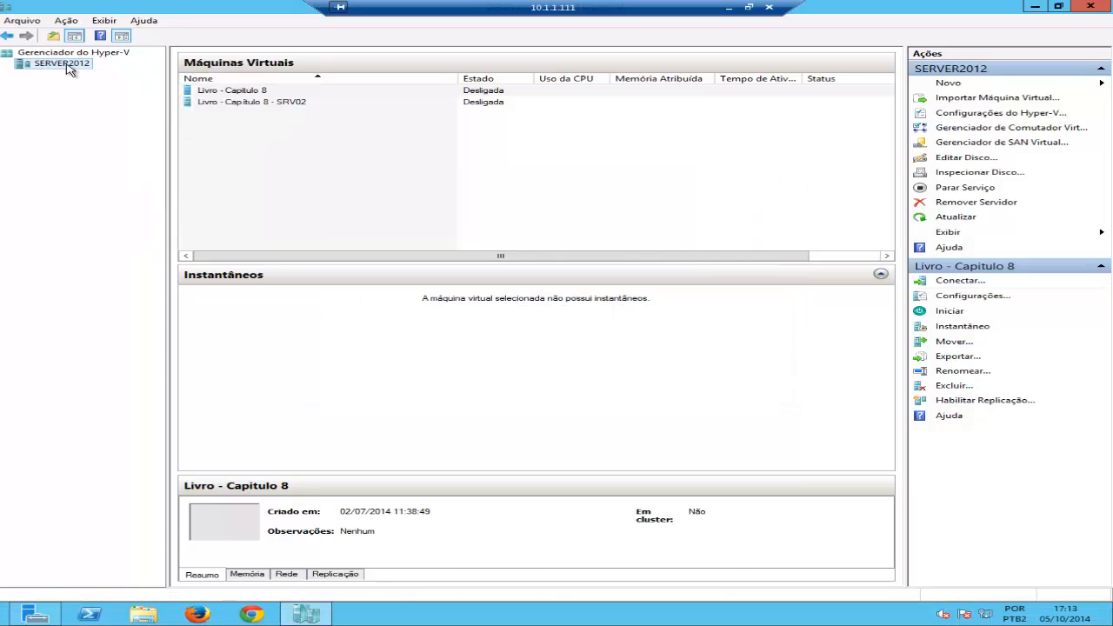
Step: Start the New Virtual Machine wizard (Novo > Máquina Virtual) on SERVER2012
{"action": "right_click", "coordinate": [69, 70]}
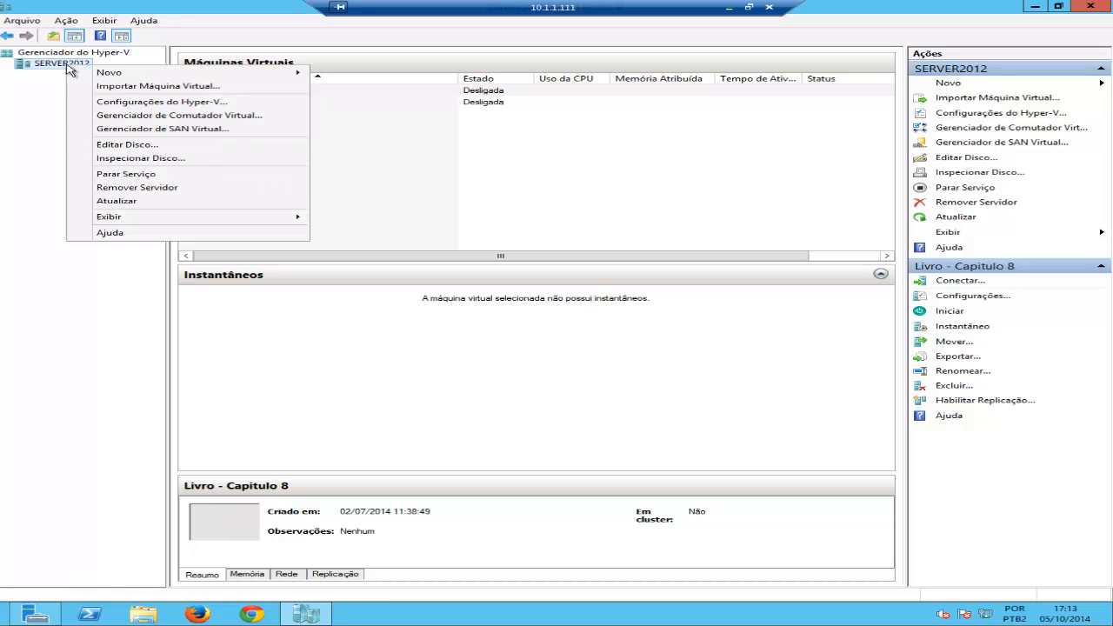
{"action": "mouse_move", "coordinate": [128, 75]}
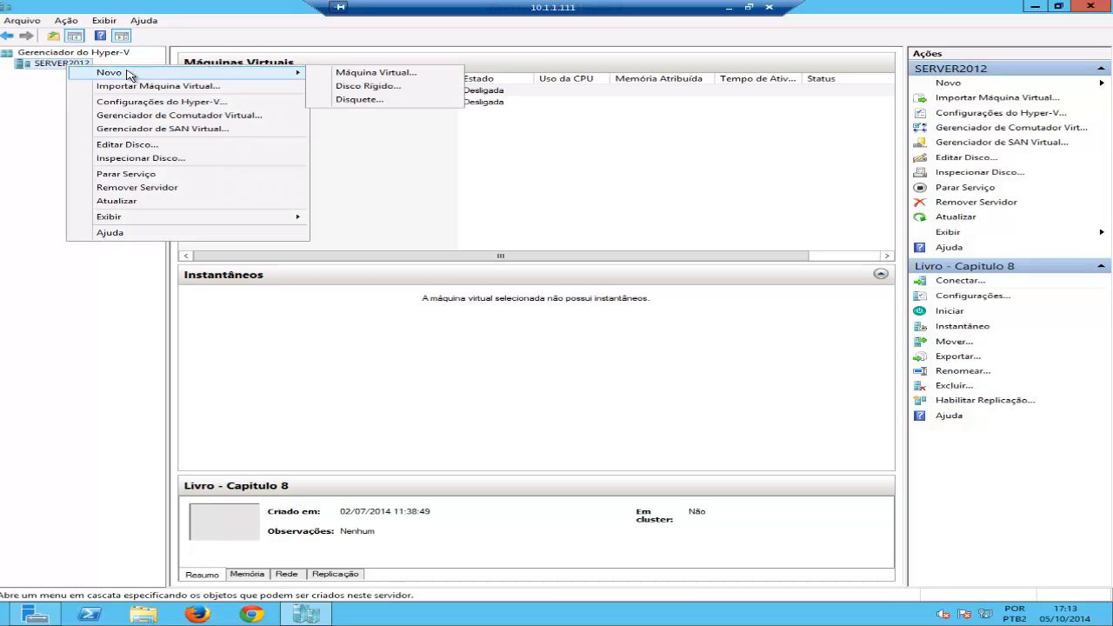
{"action": "left_click", "coordinate": [357, 74]}
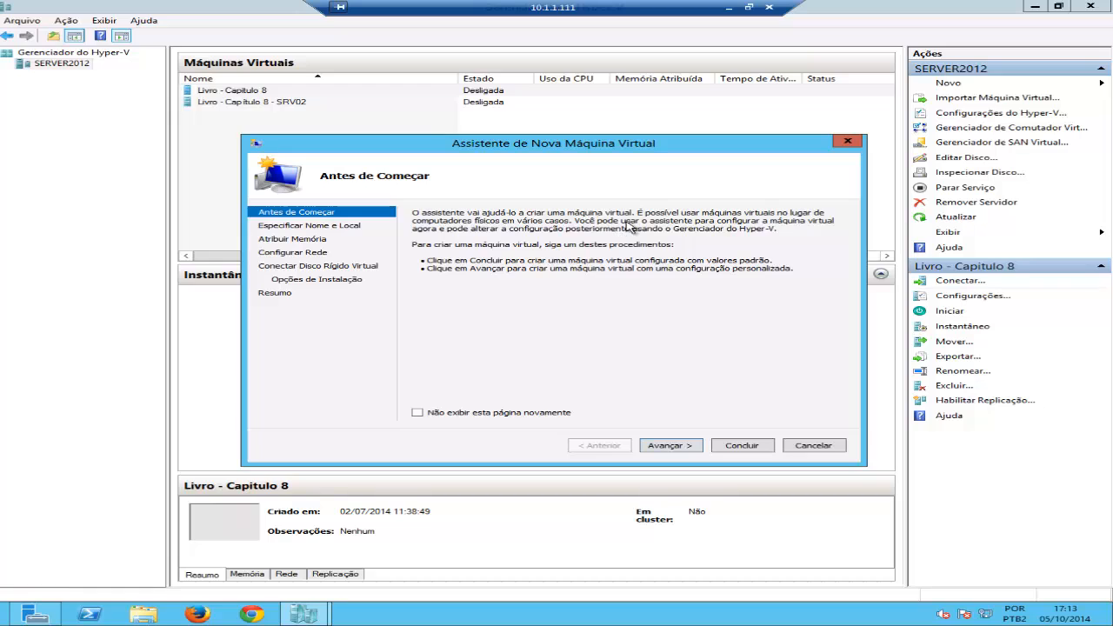
Step: Name the new virtual machine 'Windows 10 Technical Preview'
{"action": "left_click", "coordinate": [665, 445]}
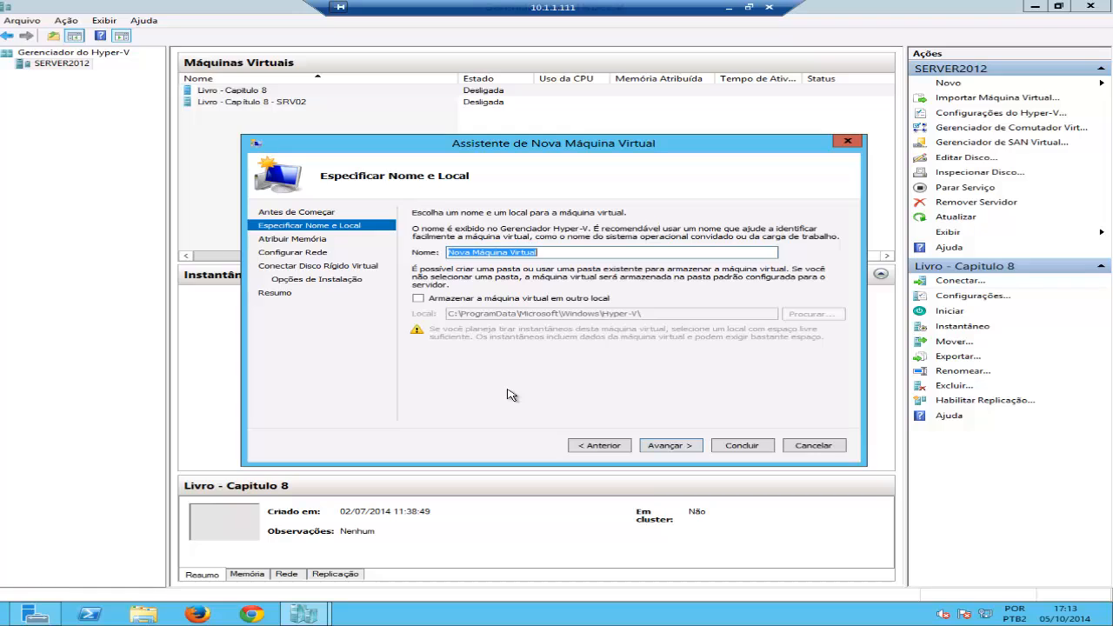
{"action": "type", "text": "W"}
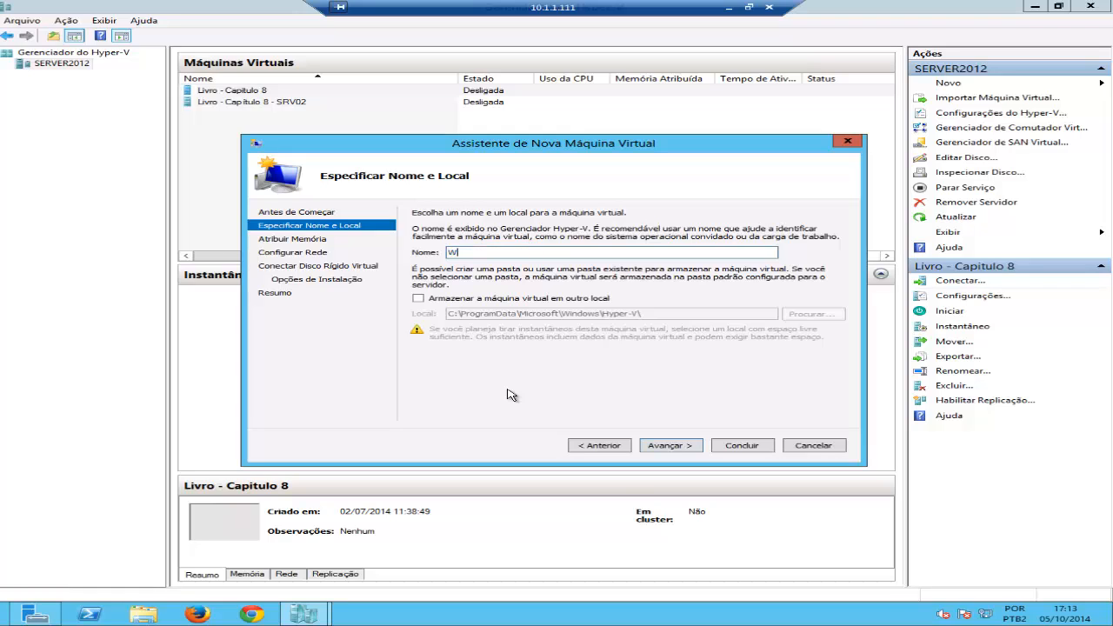
{"action": "type", "text": "indows 10 Technical Previews"}
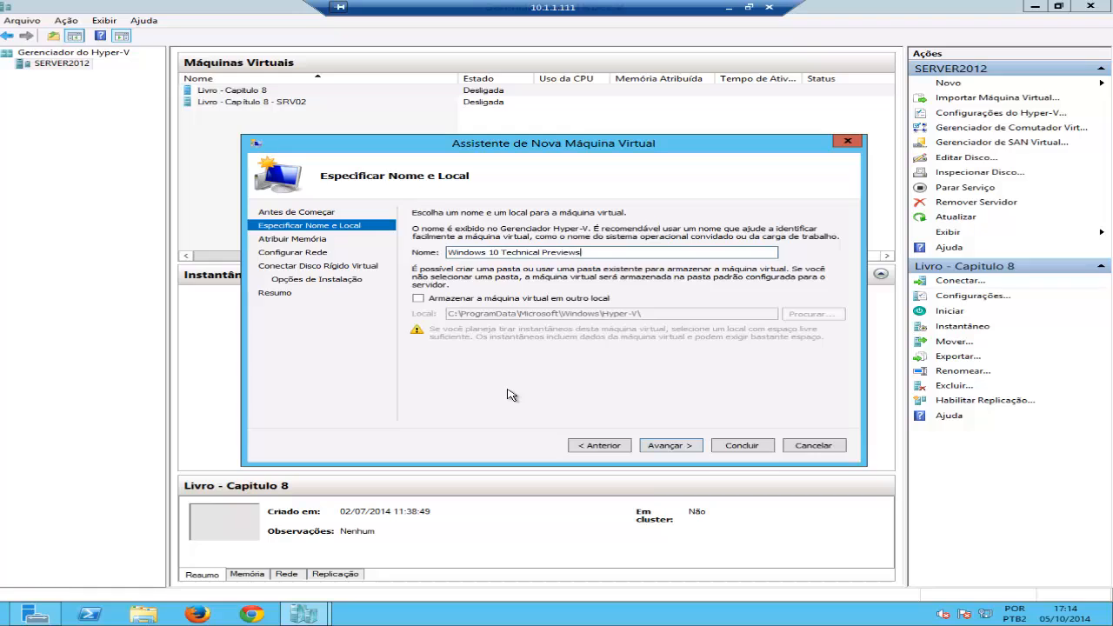
{"action": "key", "text": "BackSpace"}
Step: Store the VM in C:\Users\Public\Documents\Hyper-V\Virtual Machines\Windows 10 Technical Preview
{"action": "left_click", "coordinate": [418, 299]}
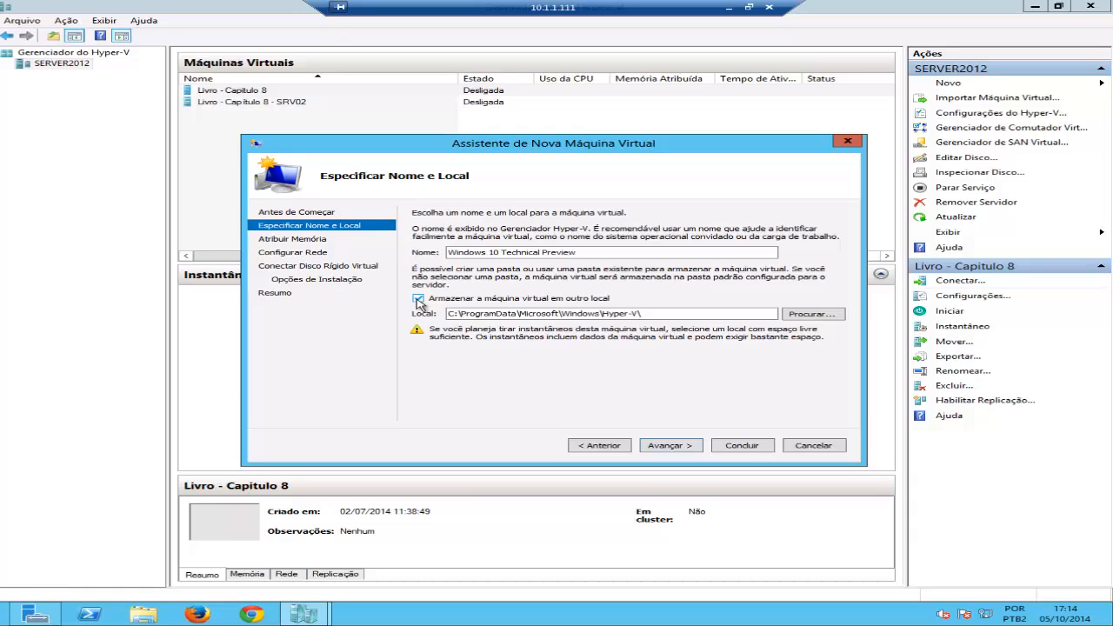
{"action": "left_click", "coordinate": [811, 314]}
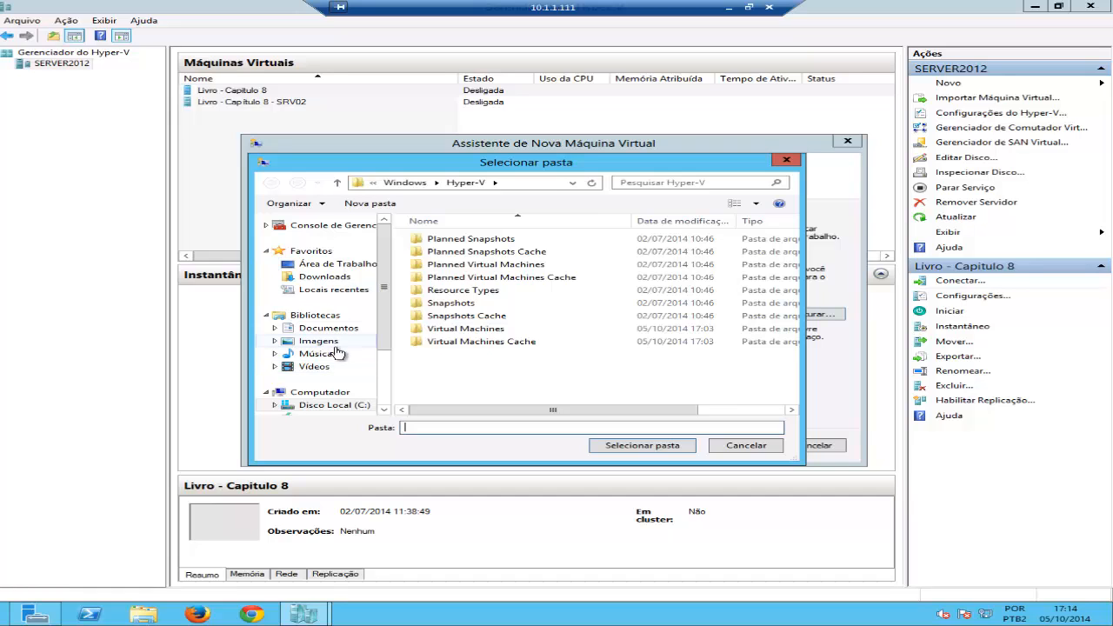
{"action": "left_click", "coordinate": [359, 406]}
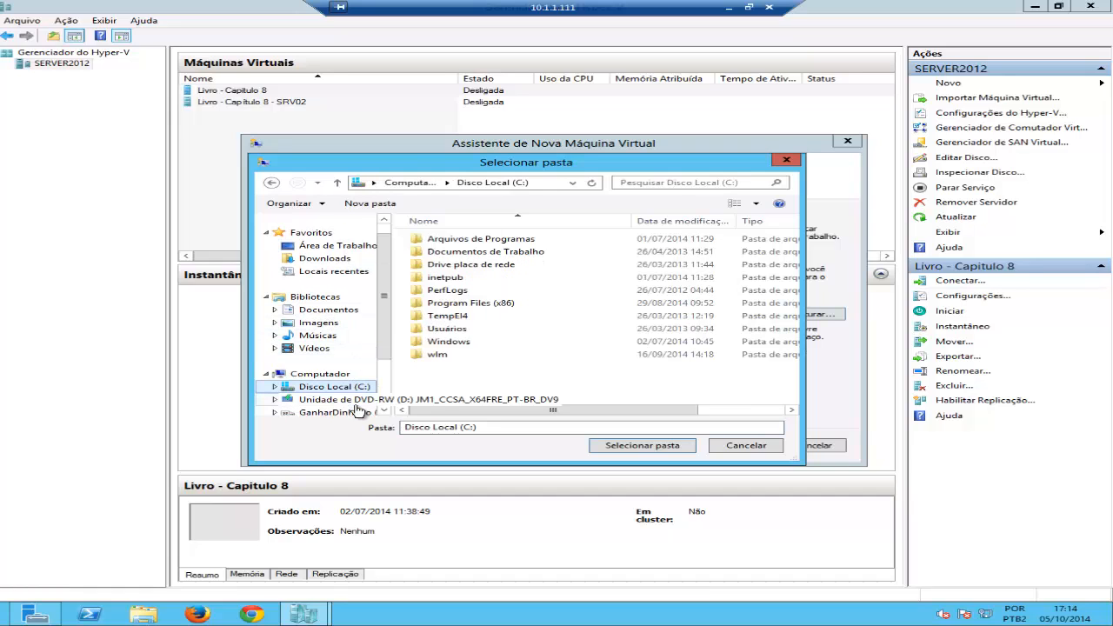
{"action": "double_click", "coordinate": [445, 336]}
{"action": "double_click", "coordinate": [445, 251]}
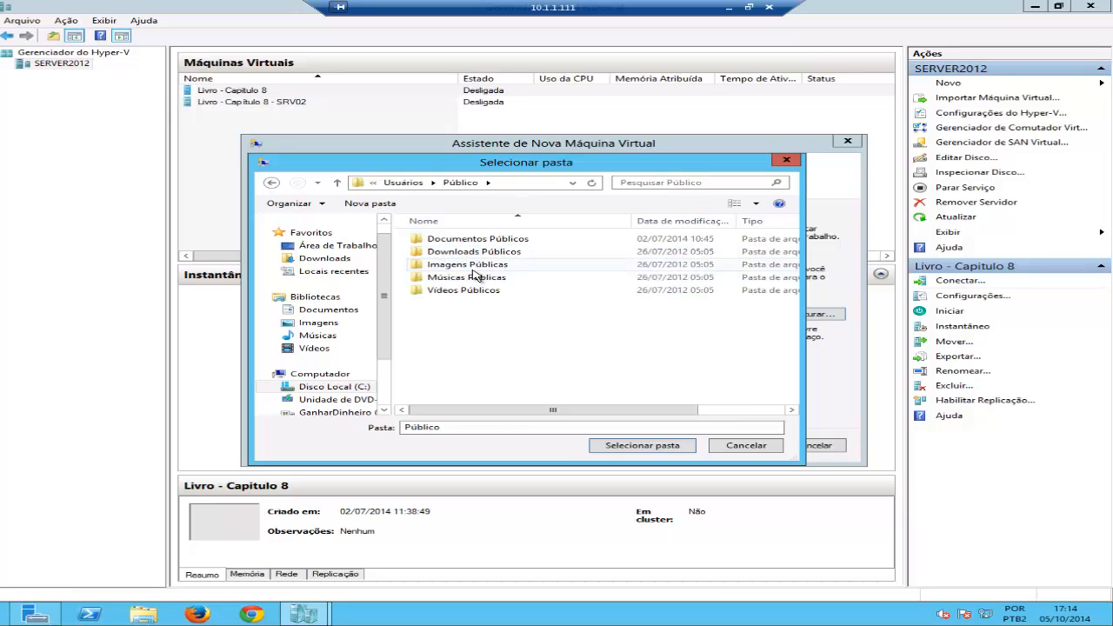
{"action": "double_click", "coordinate": [489, 239]}
{"action": "double_click", "coordinate": [447, 240]}
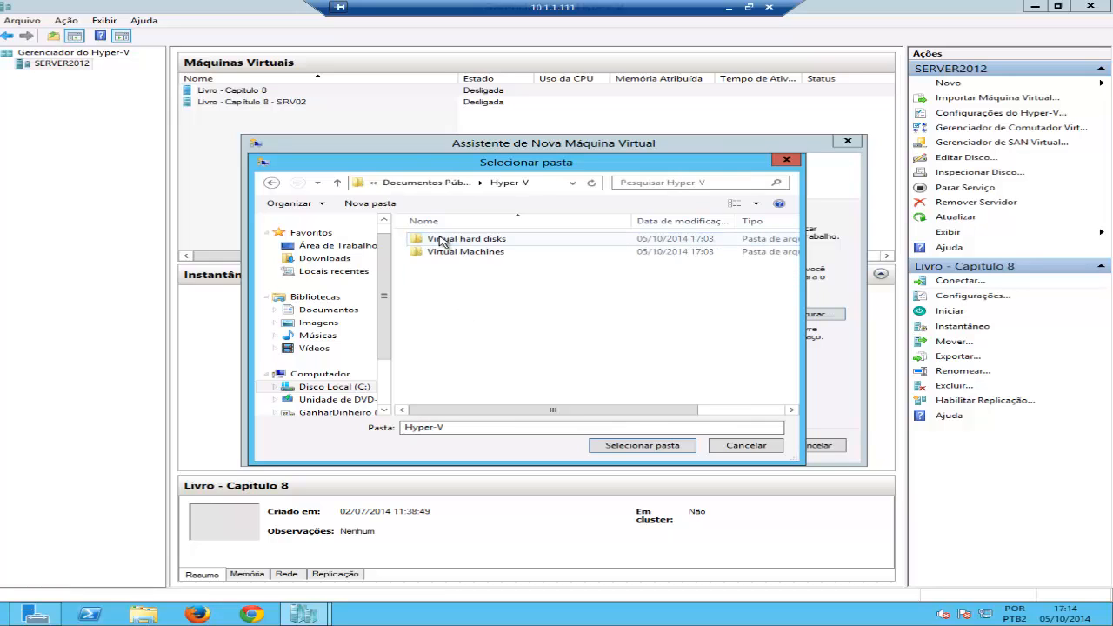
{"action": "double_click", "coordinate": [470, 251]}
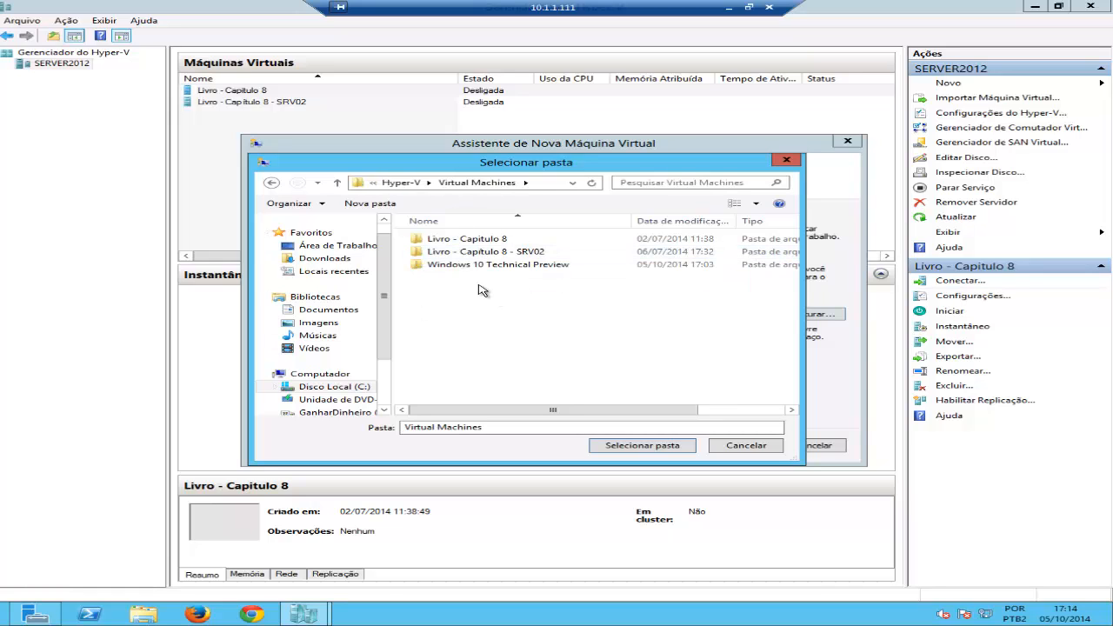
{"action": "double_click", "coordinate": [507, 266]}
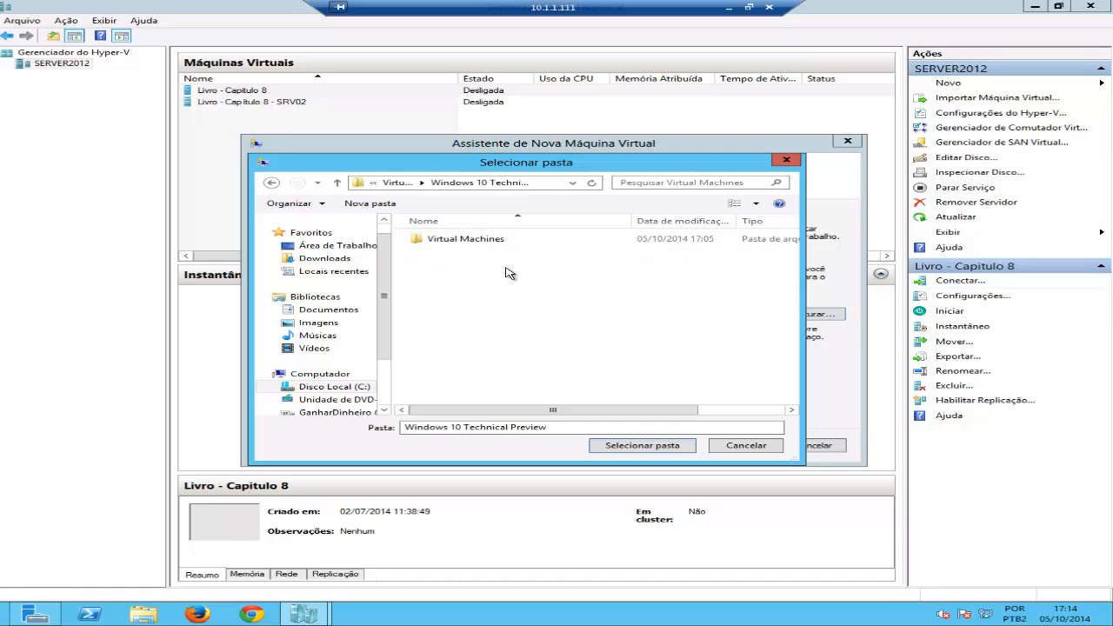
{"action": "left_click", "coordinate": [644, 446]}
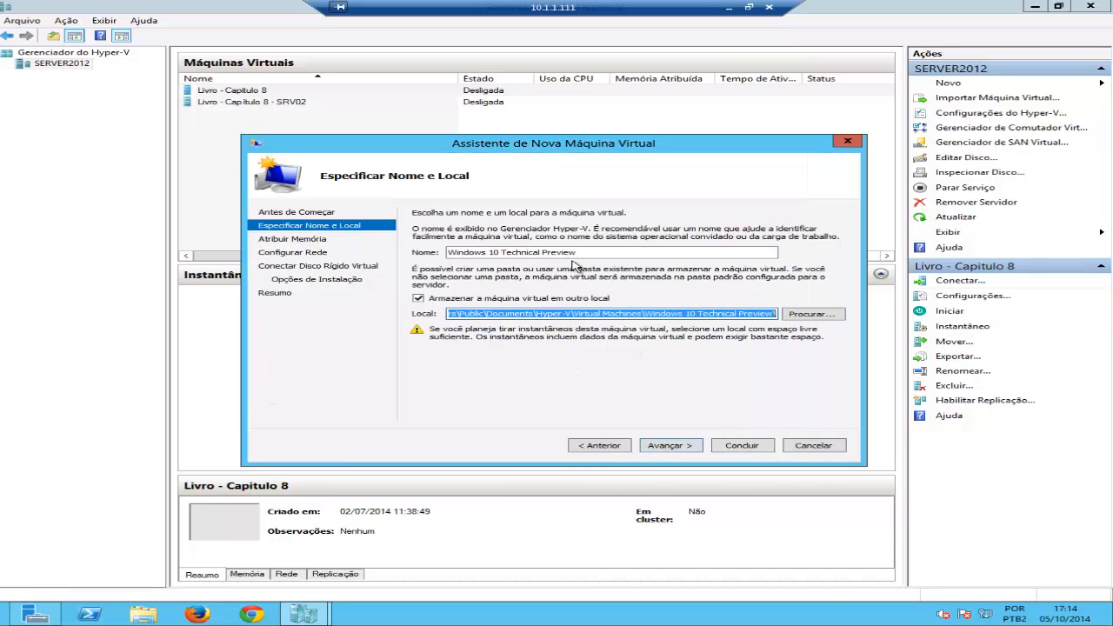
Step: Set startup memory to 2048 MB without dynamic memory and continue to networking
{"action": "left_click", "coordinate": [667, 447]}
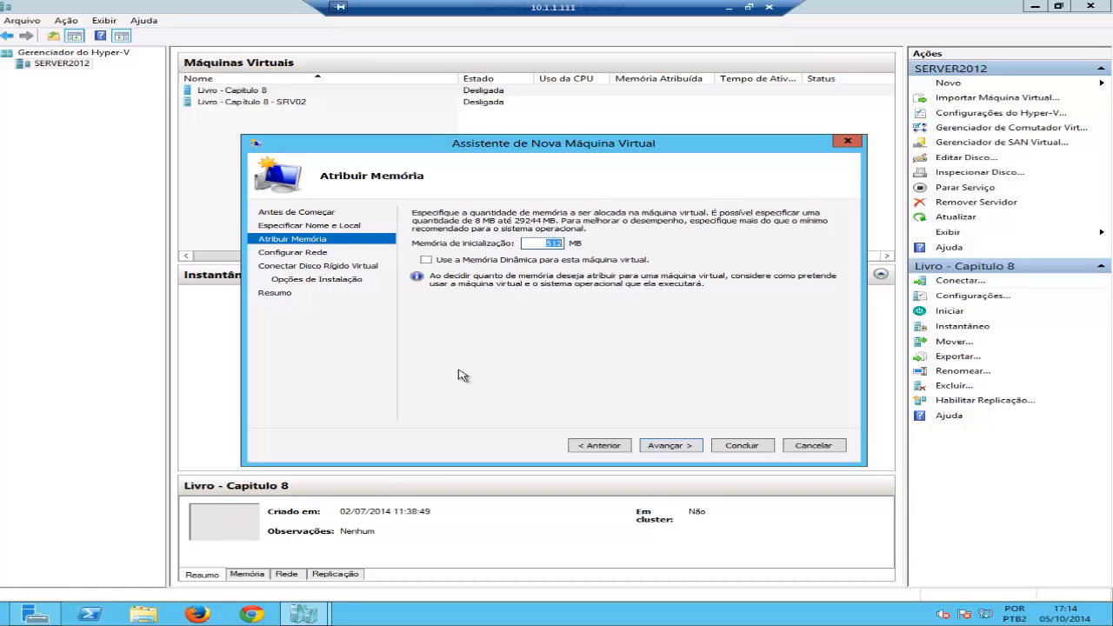
{"action": "type", "text": "2048"}
{"action": "key", "text": "Tab"}
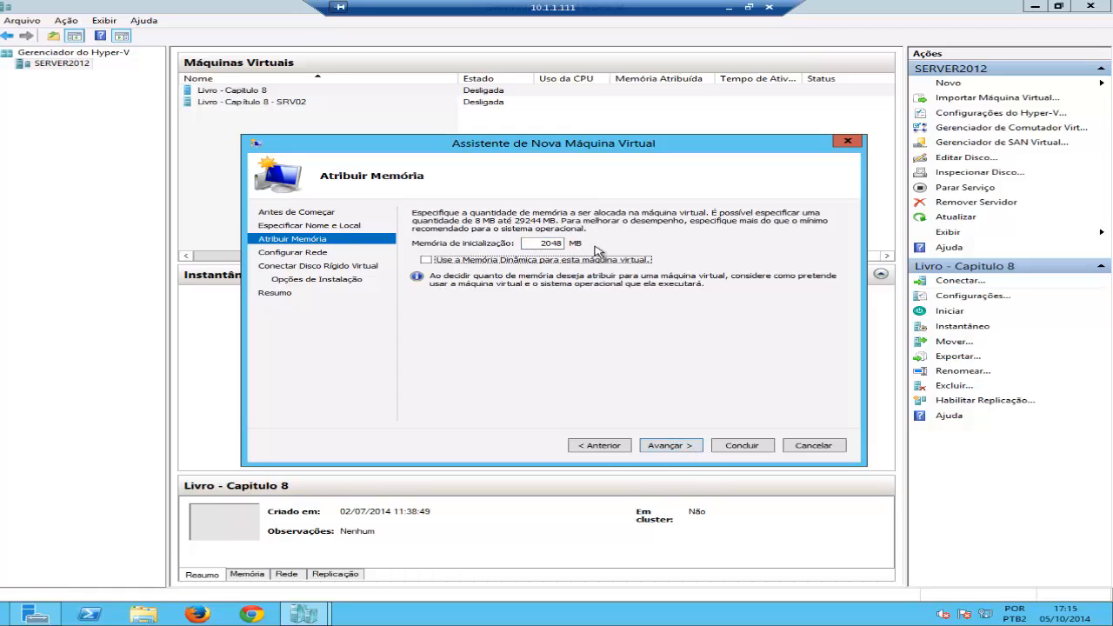
{"action": "left_click", "coordinate": [665, 446]}
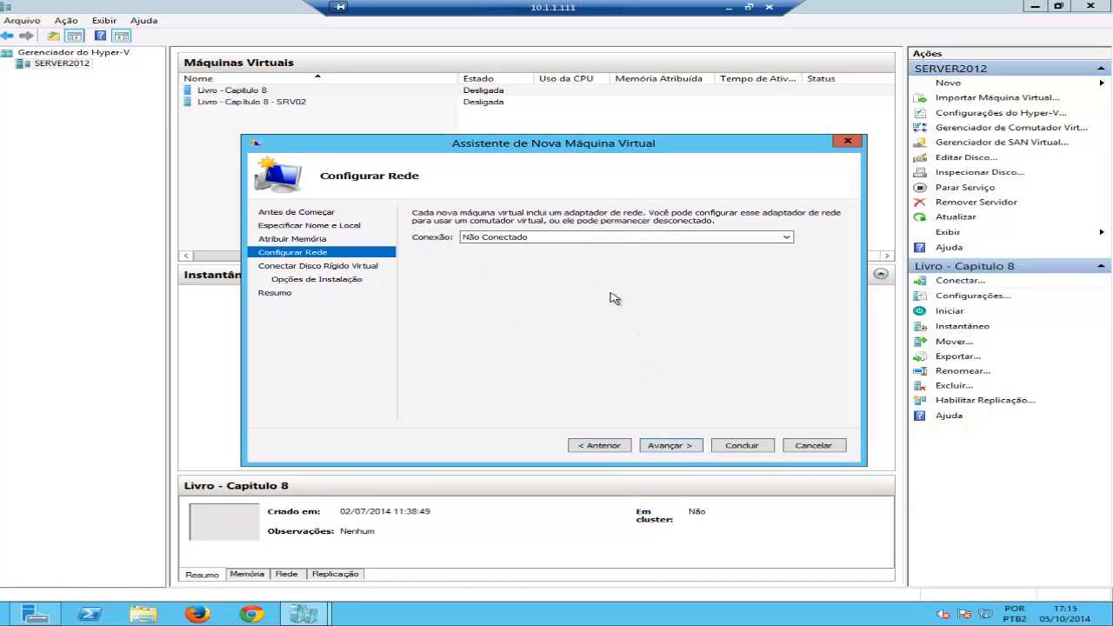
Step: Connect the VM to Novo Comutador Virtual Interno and continue to the disk step
{"action": "left_click", "coordinate": [581, 242]}
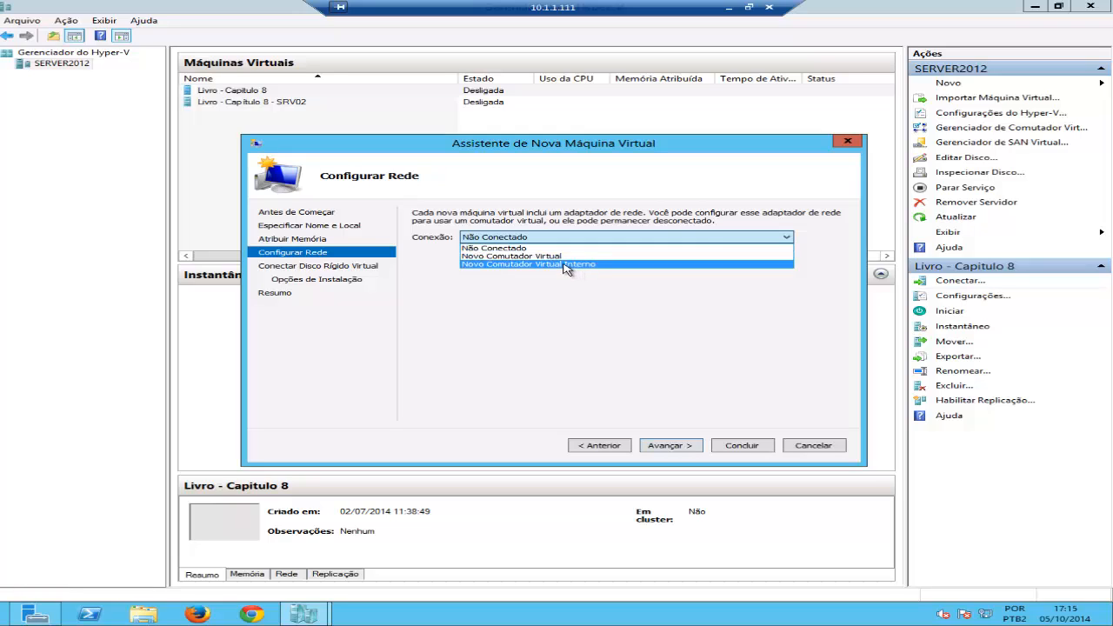
{"action": "left_click", "coordinate": [562, 264]}
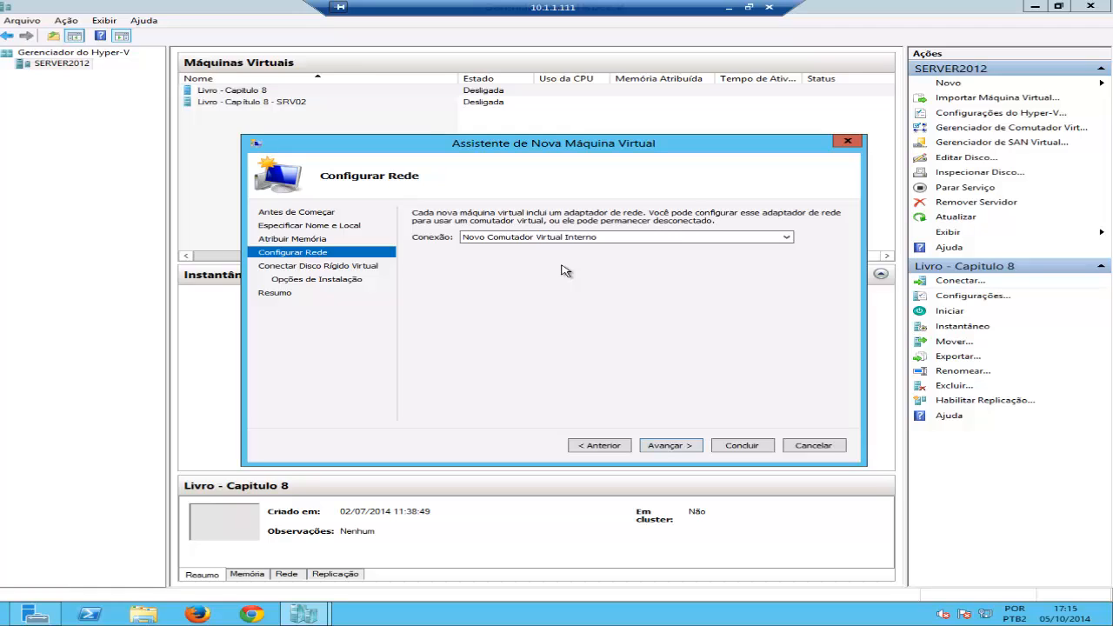
{"action": "left_click", "coordinate": [679, 447]}
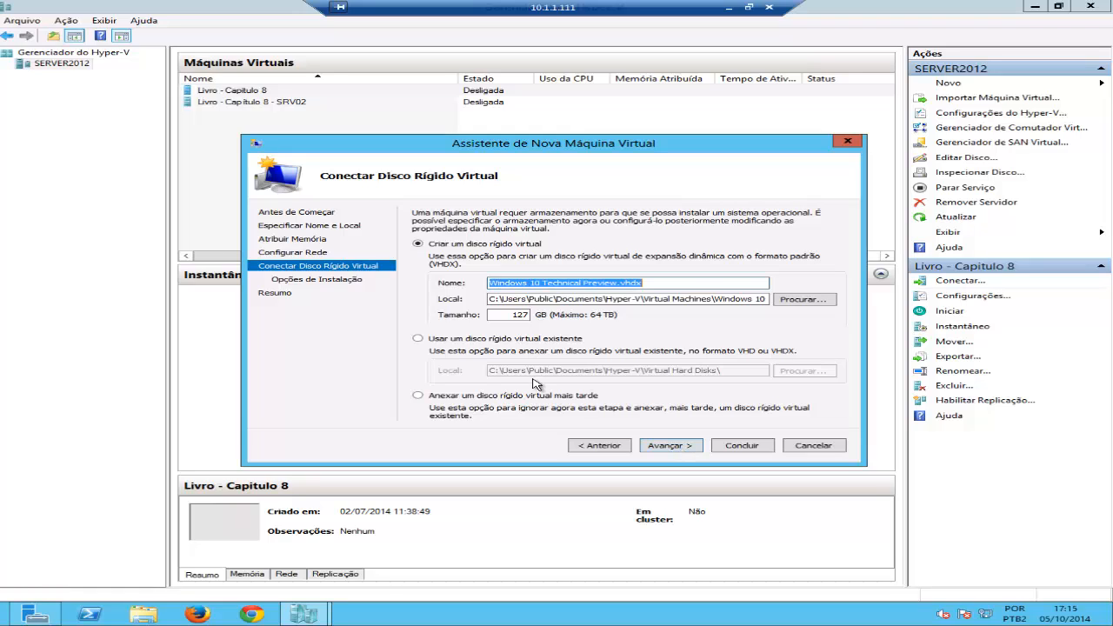
Step: Name the disk 'Disco Virtual - Windows 10 Technical Preview.vhdx' in Public Documents\Hyper-V\Virtual hard disks
{"action": "left_click", "coordinate": [617, 283]}
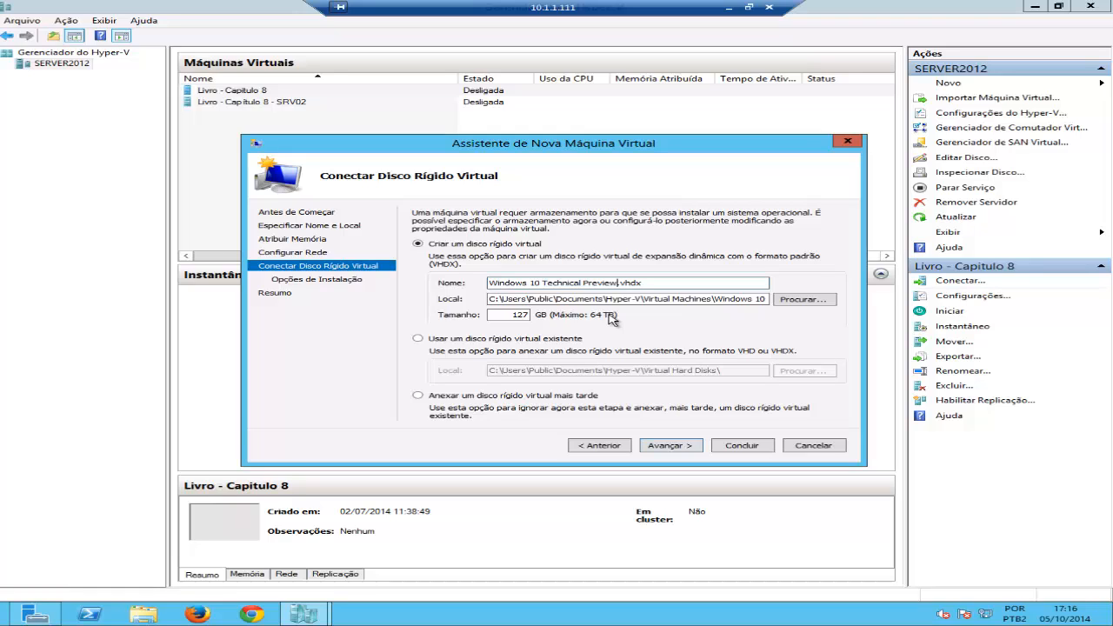
{"action": "type", "text": "D"}
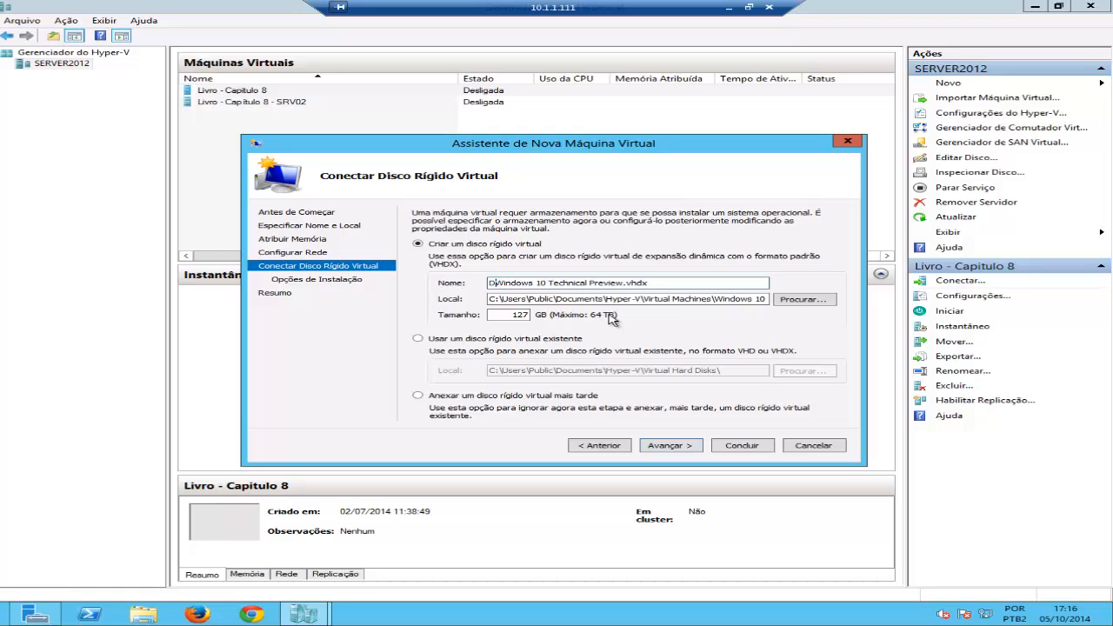
{"action": "type", "text": "isco Virtual"}
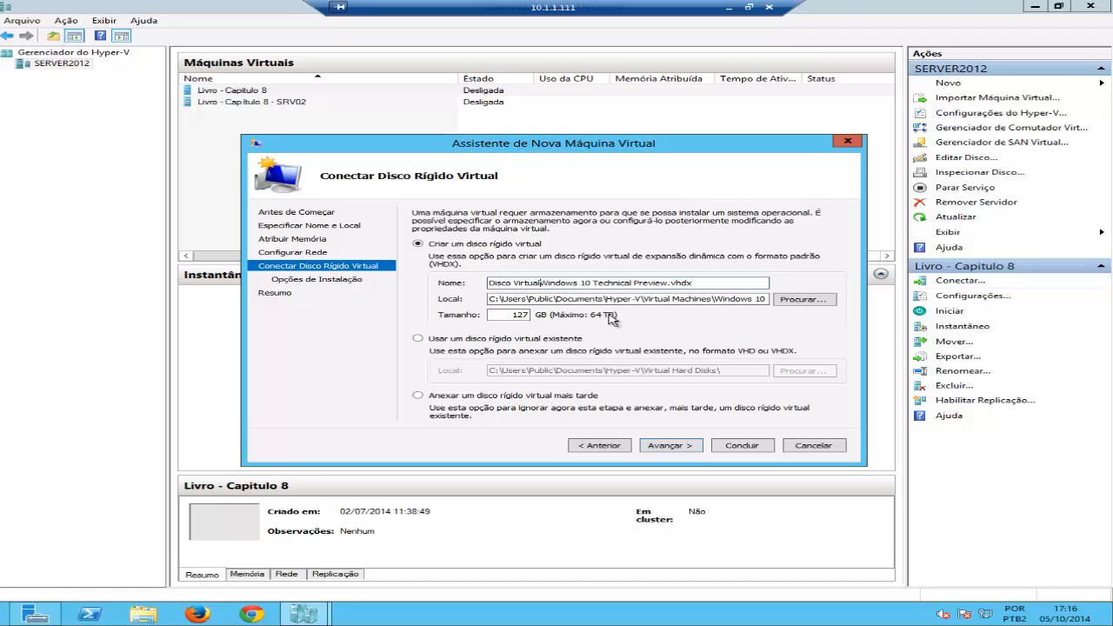
{"action": "type", "text": " -"}
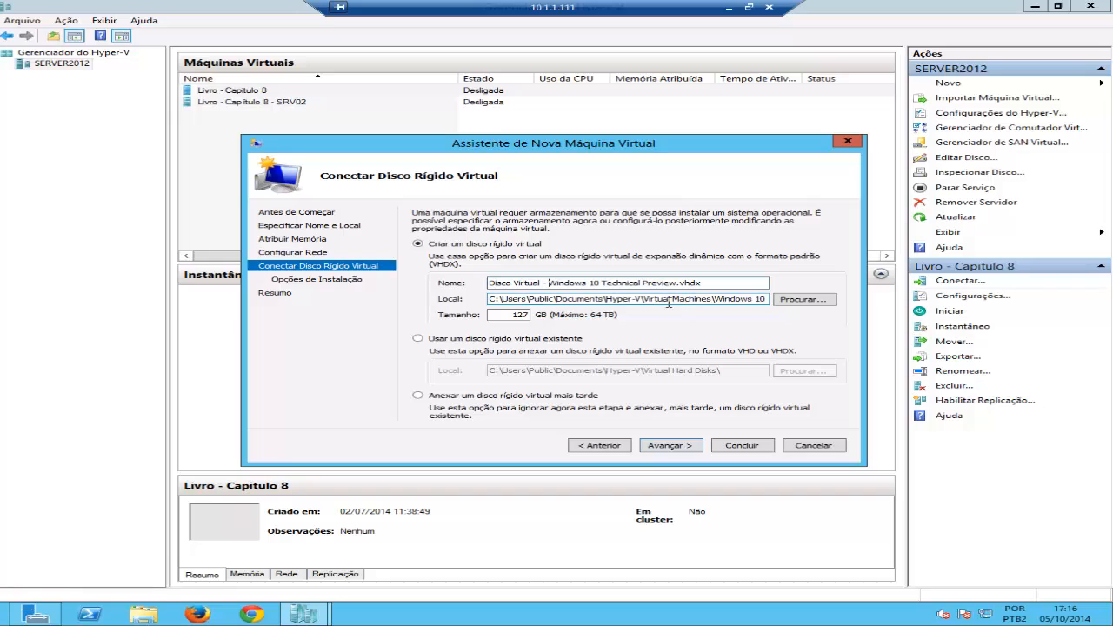
{"action": "left_click", "coordinate": [620, 300]}
{"action": "left_click", "coordinate": [809, 300]}
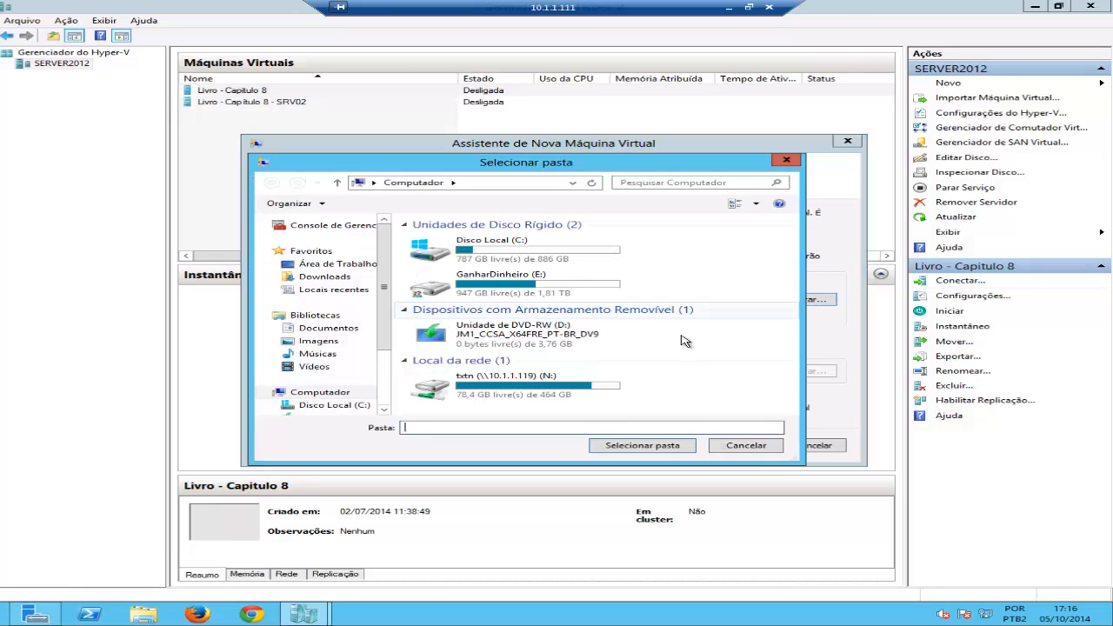
{"action": "double_click", "coordinate": [537, 253]}
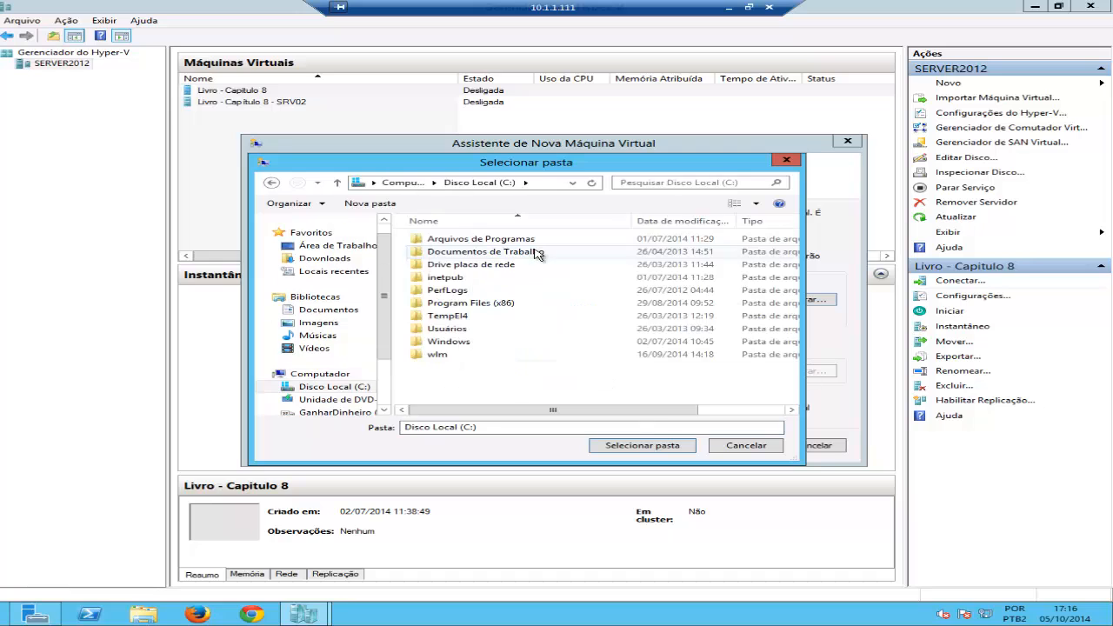
{"action": "double_click", "coordinate": [453, 330]}
{"action": "double_click", "coordinate": [442, 252]}
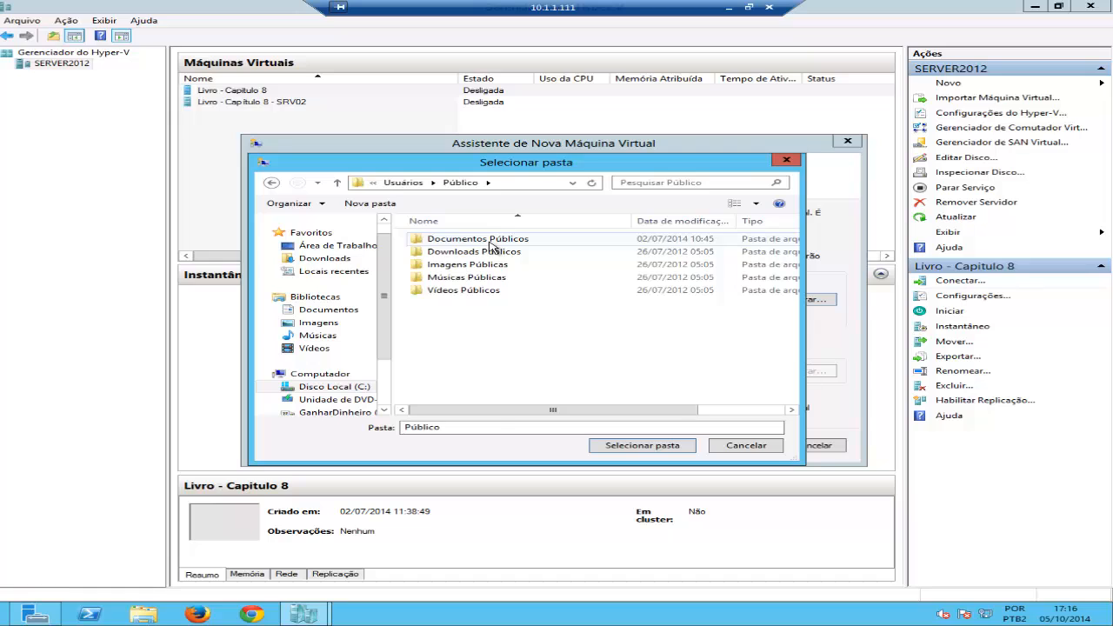
{"action": "double_click", "coordinate": [492, 240]}
{"action": "double_click", "coordinate": [471, 247]}
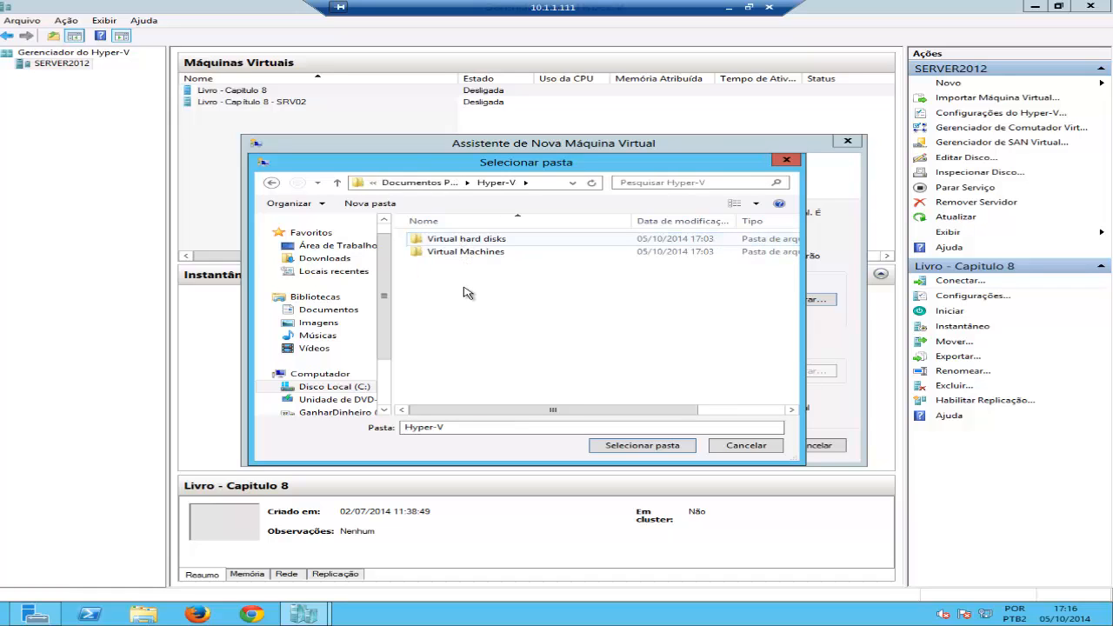
{"action": "double_click", "coordinate": [469, 244]}
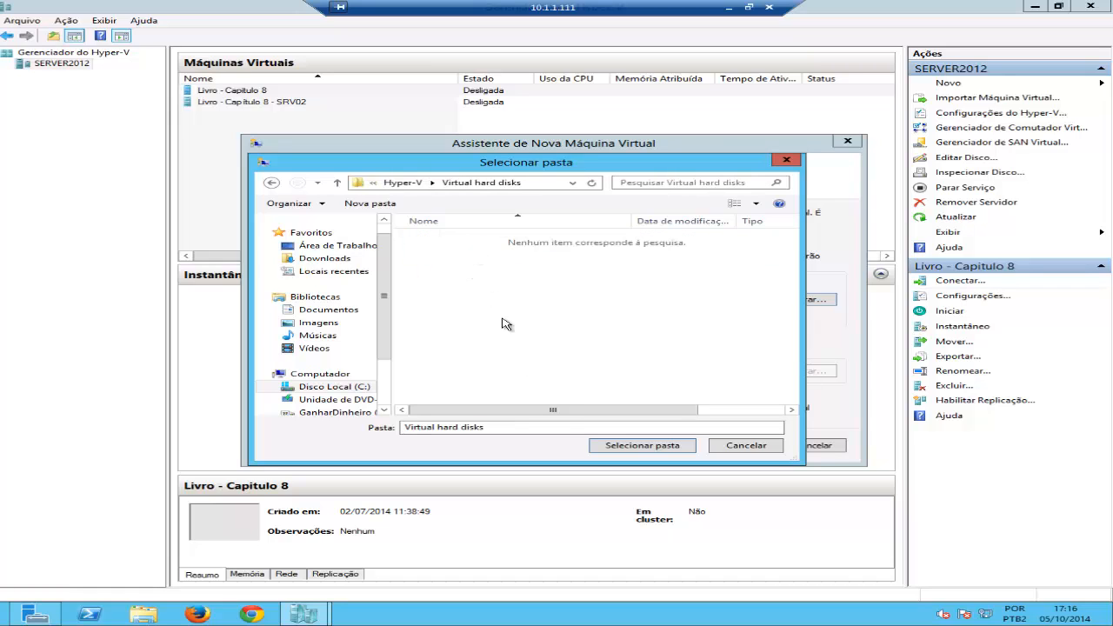
{"action": "left_click", "coordinate": [630, 448]}
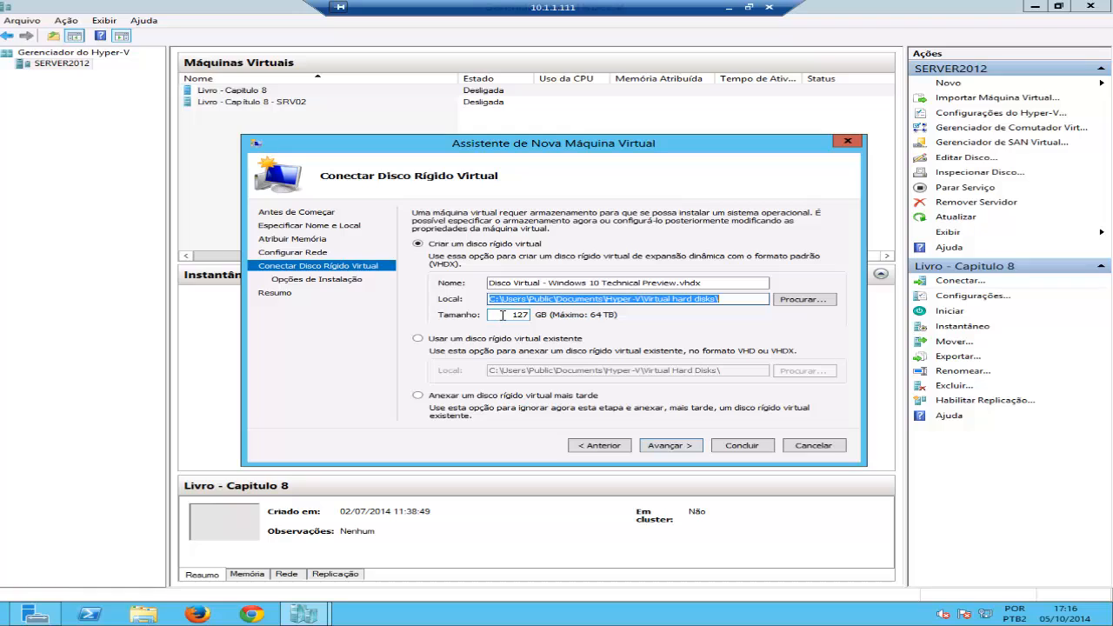
Step: Leave the virtual disk size at 127 GB and advance to Installation Options
{"action": "left_click", "coordinate": [503, 314]}
{"action": "double_click", "coordinate": [502, 315]}
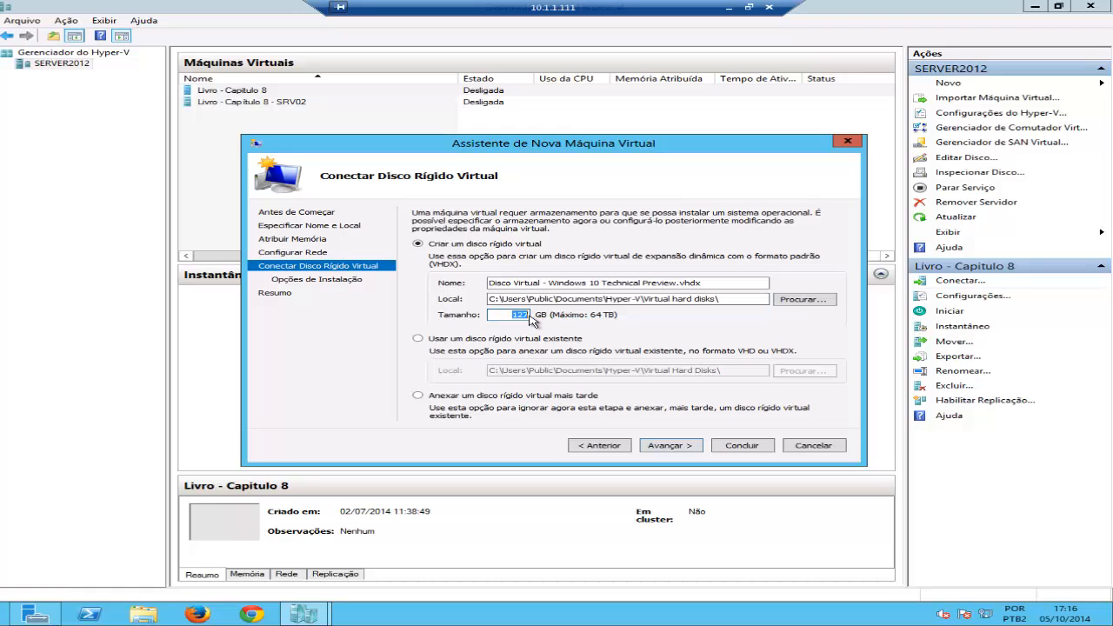
{"action": "left_click", "coordinate": [502, 318]}
{"action": "double_click", "coordinate": [510, 315]}
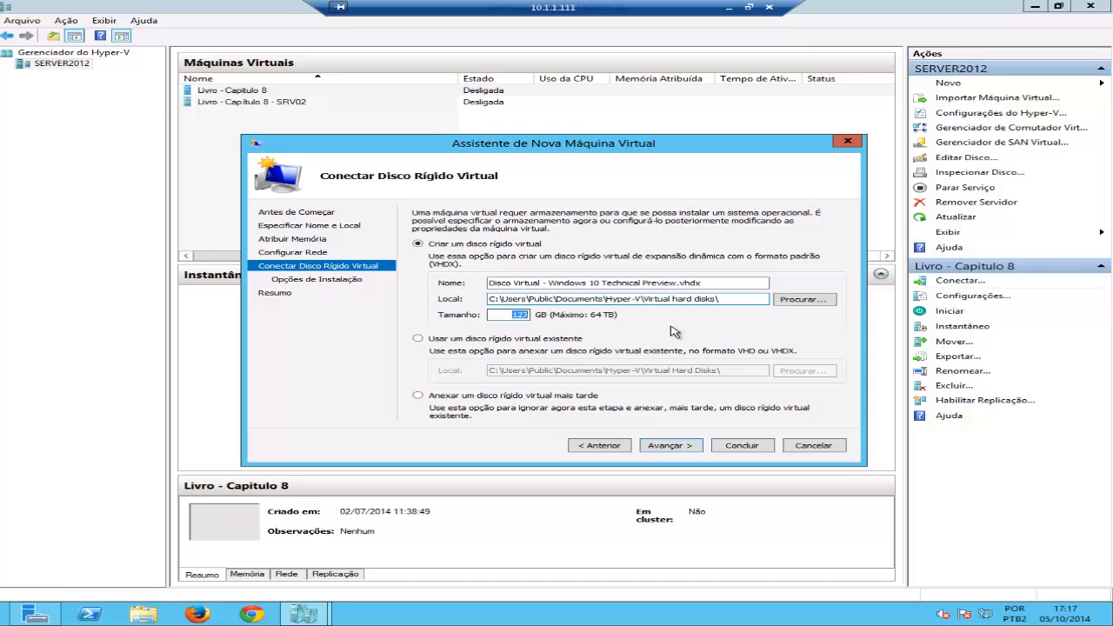
{"action": "left_click", "coordinate": [680, 446]}
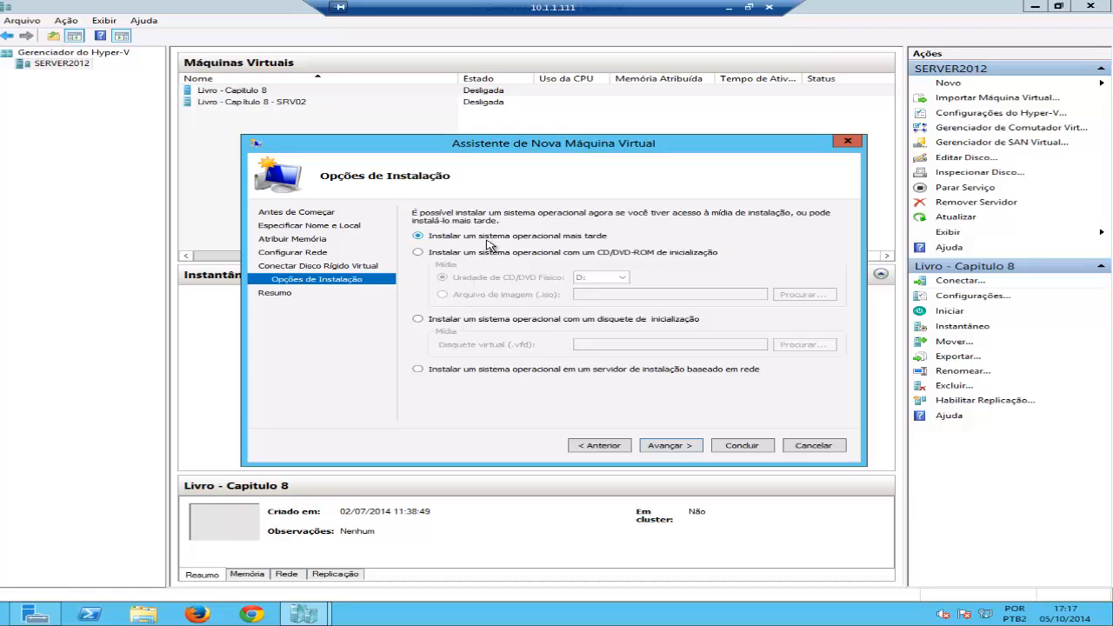
Step: Install the OS from the bootable DVD in drive D: and finish creating the Windows 10 Technical Preview VM
{"action": "left_click", "coordinate": [418, 253]}
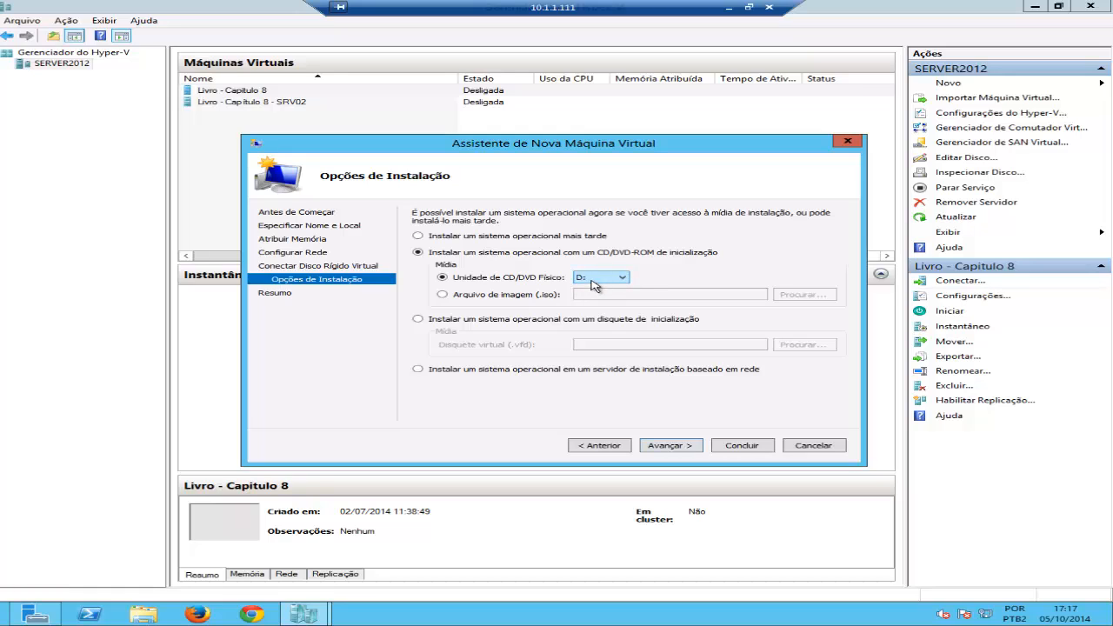
{"action": "left_click", "coordinate": [684, 447]}
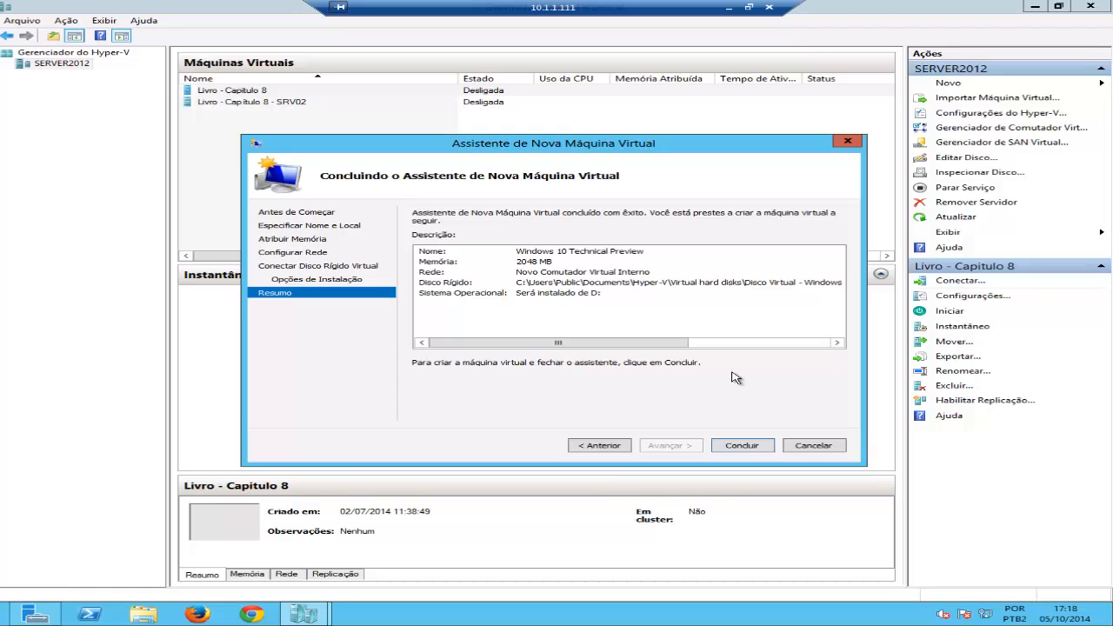
{"action": "left_click", "coordinate": [742, 445]}
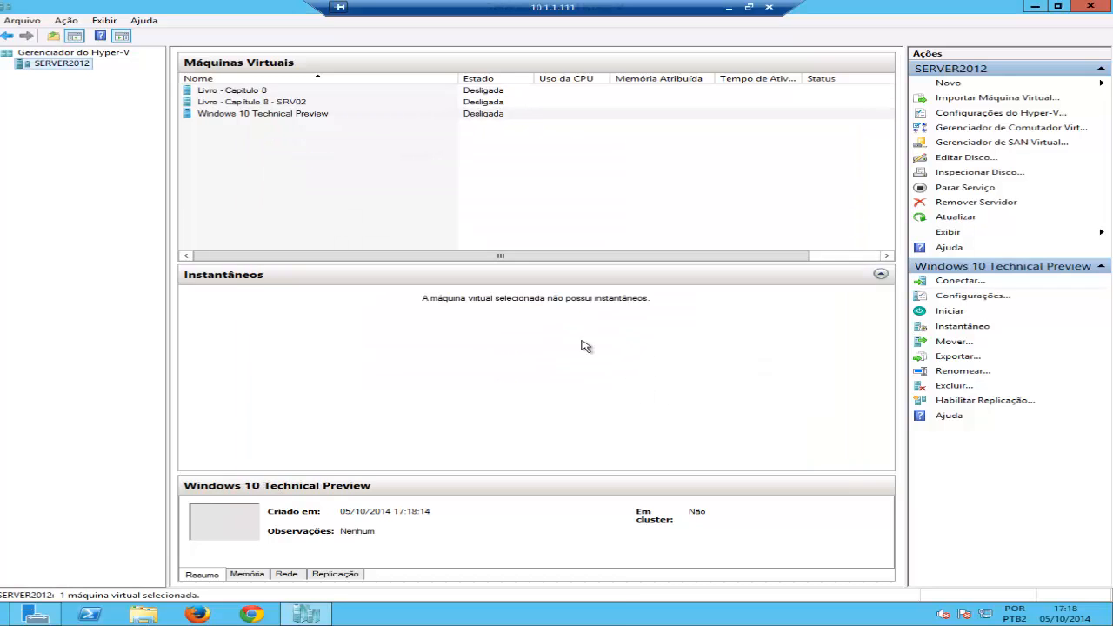
Step: Start the Windows 10 Technical Preview VM and open a console connection to it
{"action": "left_click", "coordinate": [284, 122]}
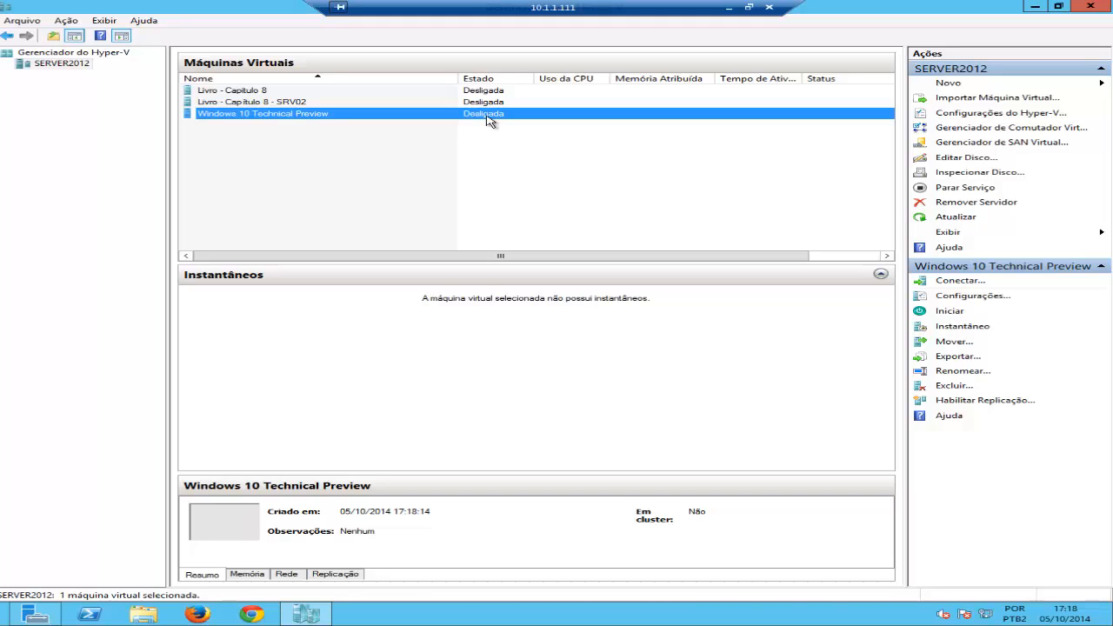
{"action": "right_click", "coordinate": [284, 118]}
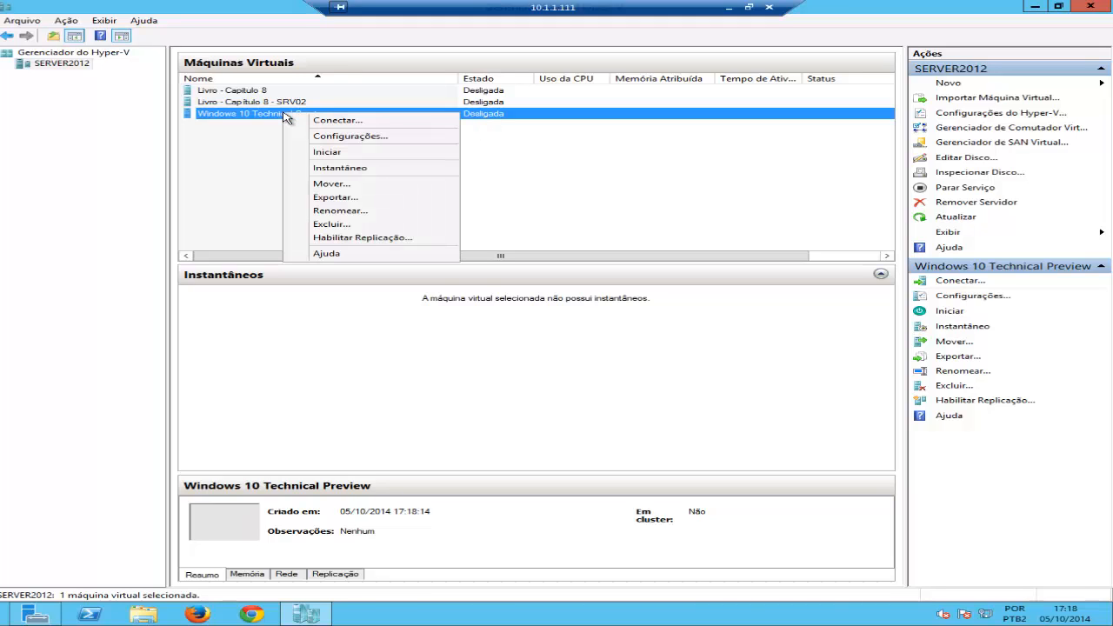
{"action": "left_click", "coordinate": [331, 156]}
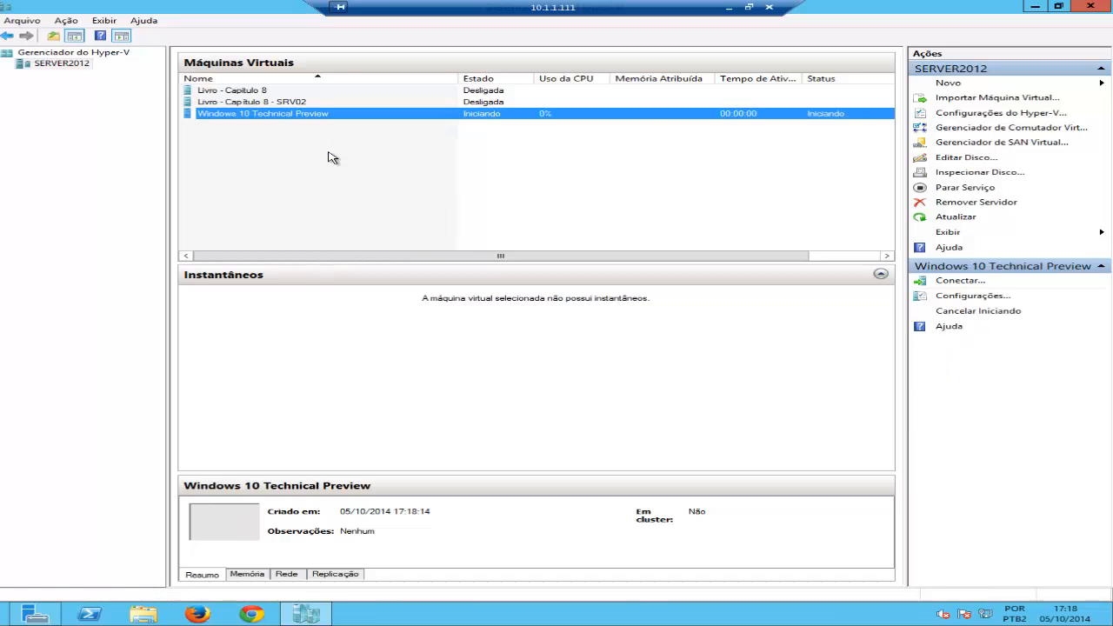
{"action": "right_click", "coordinate": [296, 115]}
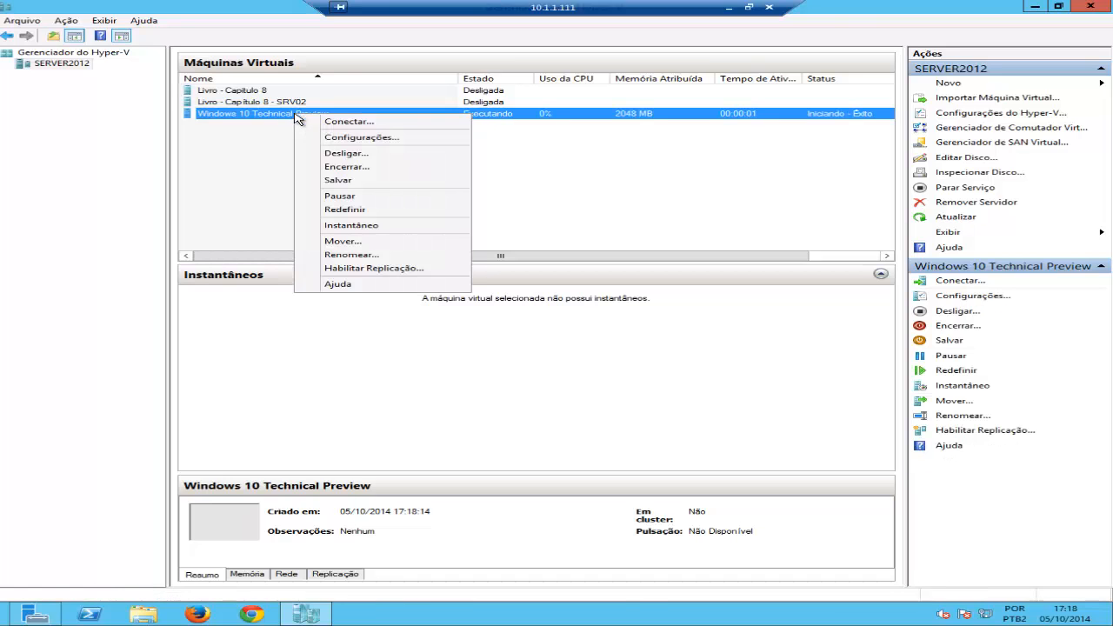
{"action": "left_click", "coordinate": [331, 126]}
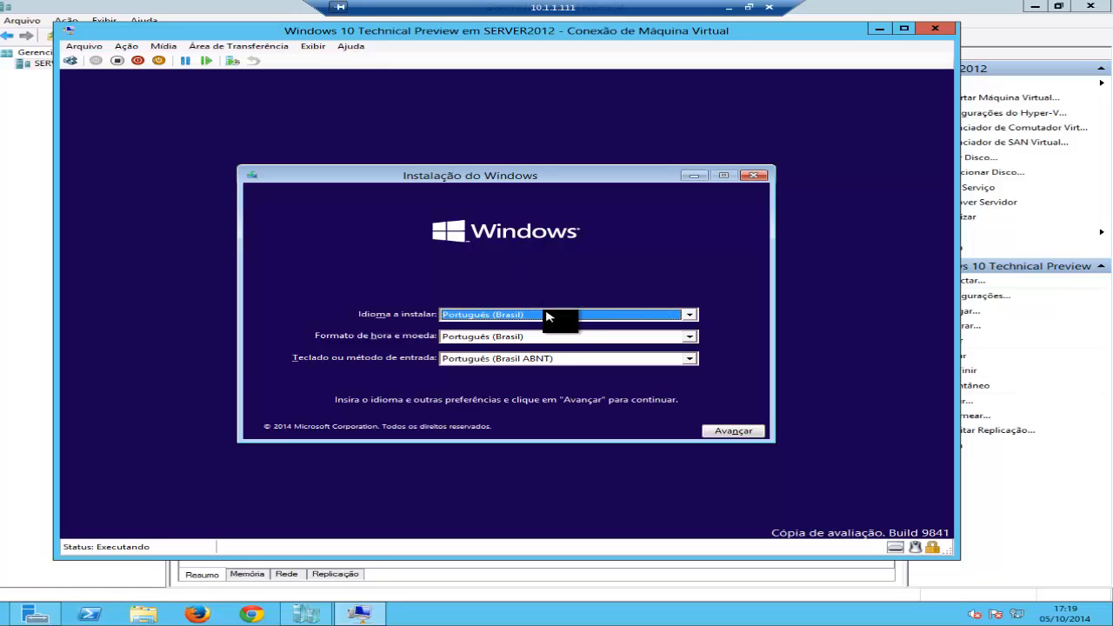
Step: Choose the Português (Brasil ABNT2) keyboard layout in Windows Setup and continue
{"action": "left_click", "coordinate": [516, 361]}
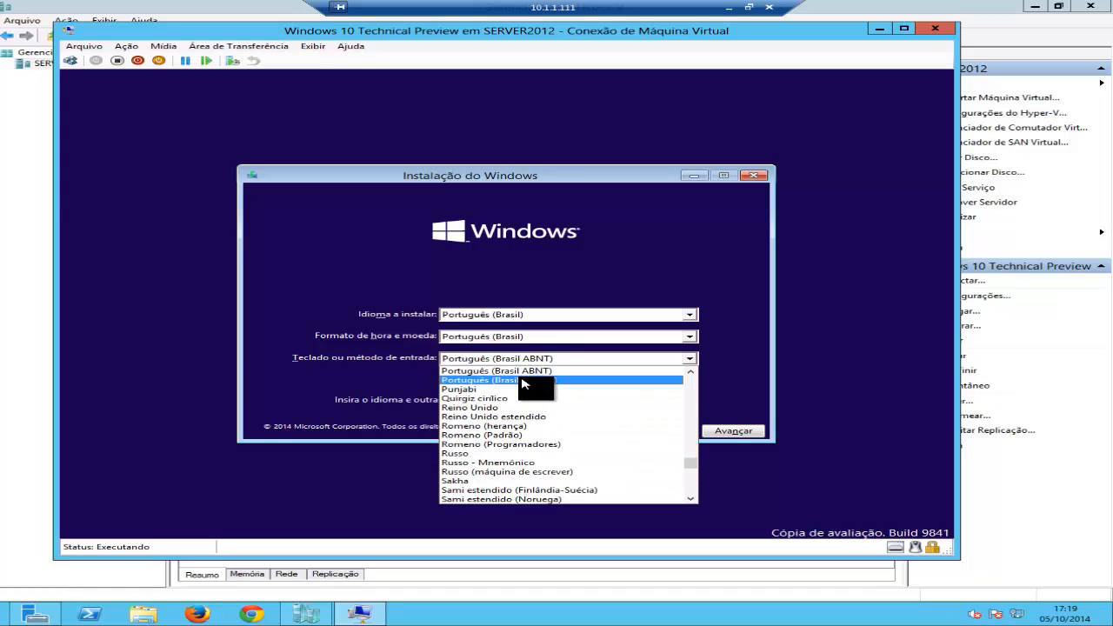
{"action": "left_click", "coordinate": [521, 383]}
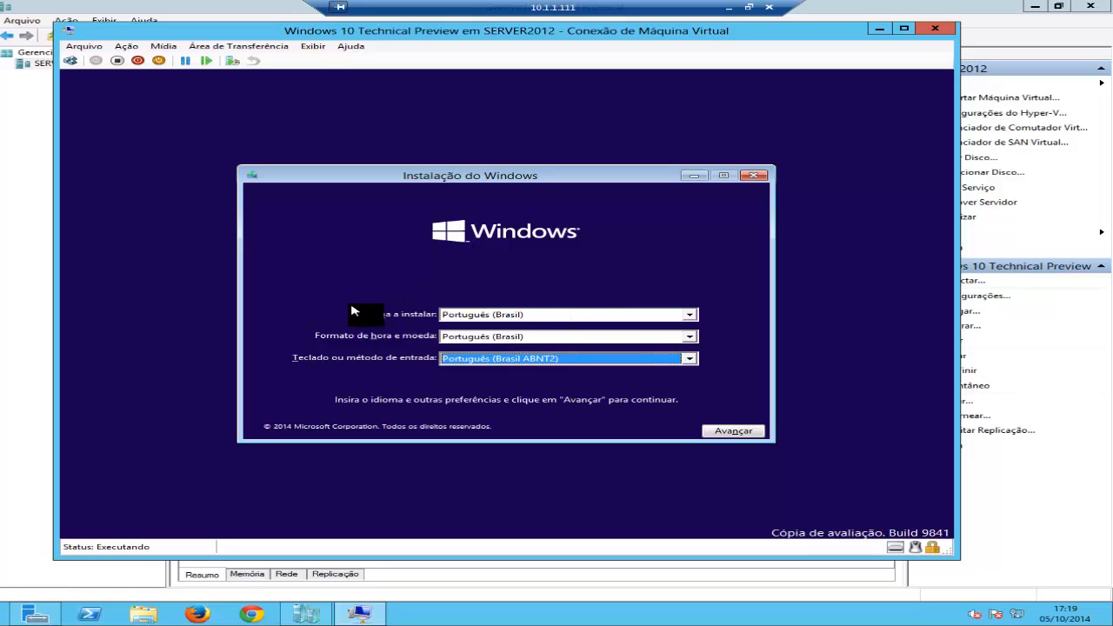
{"action": "left_click", "coordinate": [735, 437]}
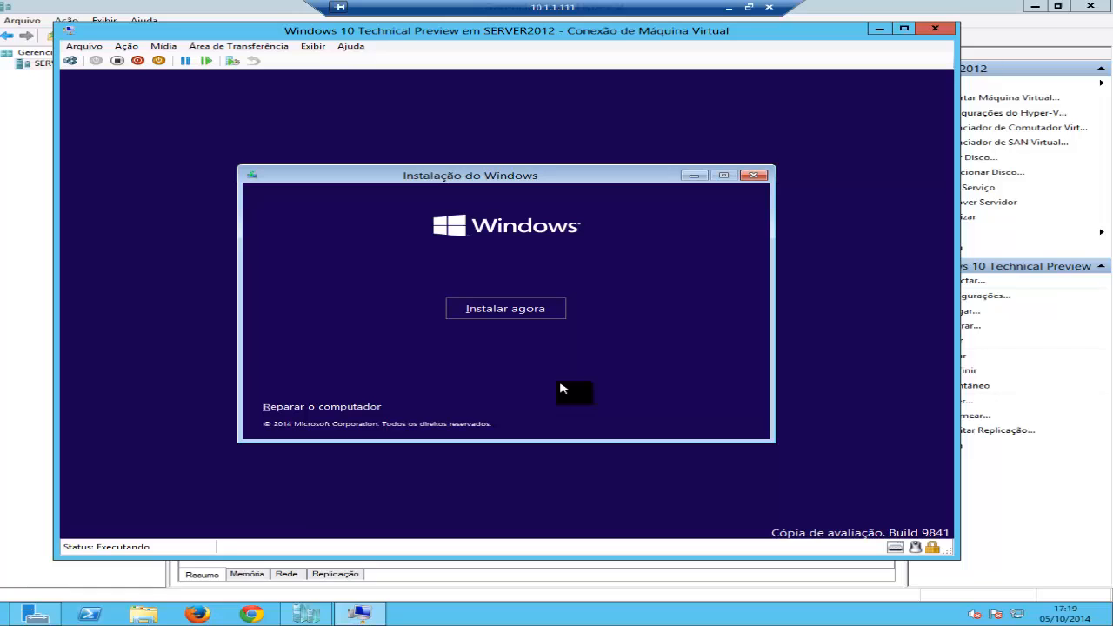
Step: Start the Windows installation and accept the license terms
{"action": "left_click", "coordinate": [507, 311]}
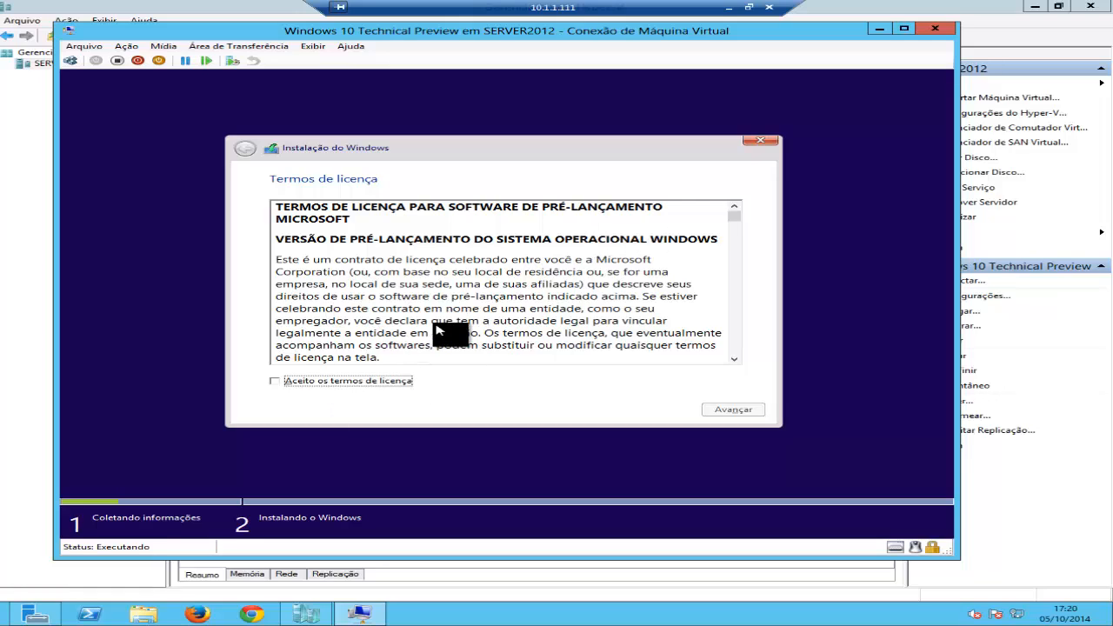
{"action": "left_click", "coordinate": [278, 387]}
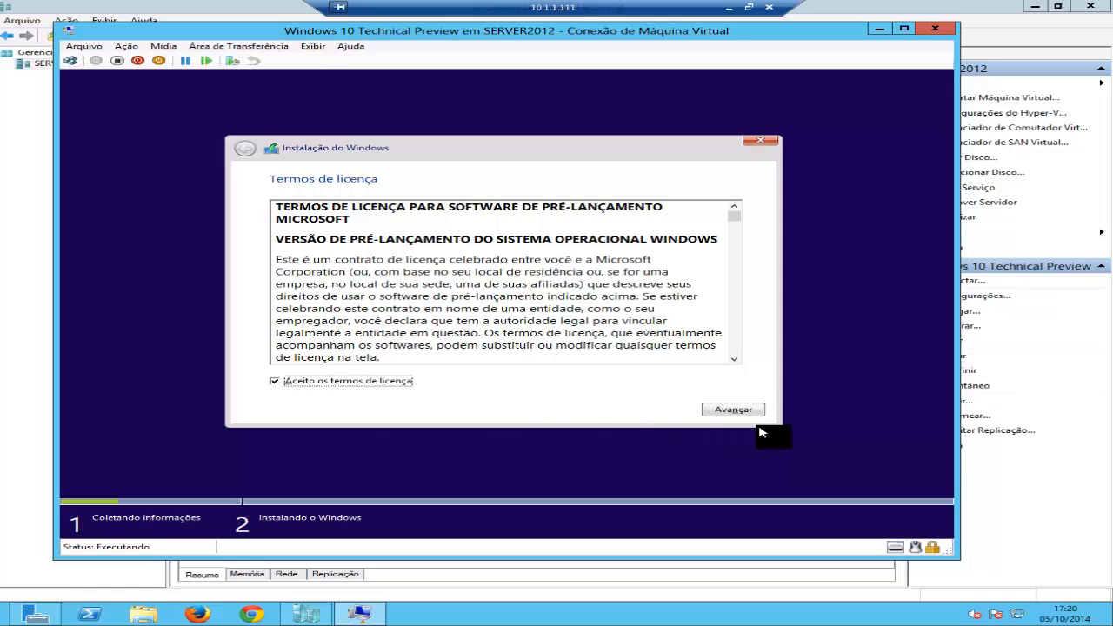
{"action": "left_click", "coordinate": [733, 409]}
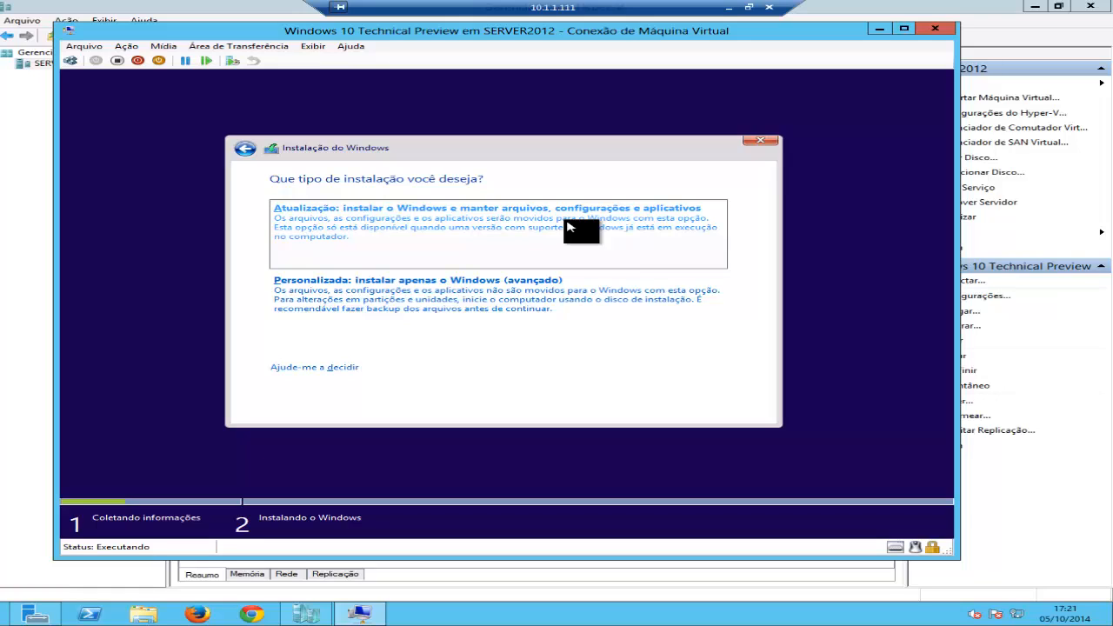
Step: Choose the Personalizada install and install Windows onto Drive 0's unallocated space
{"action": "left_click", "coordinate": [515, 300]}
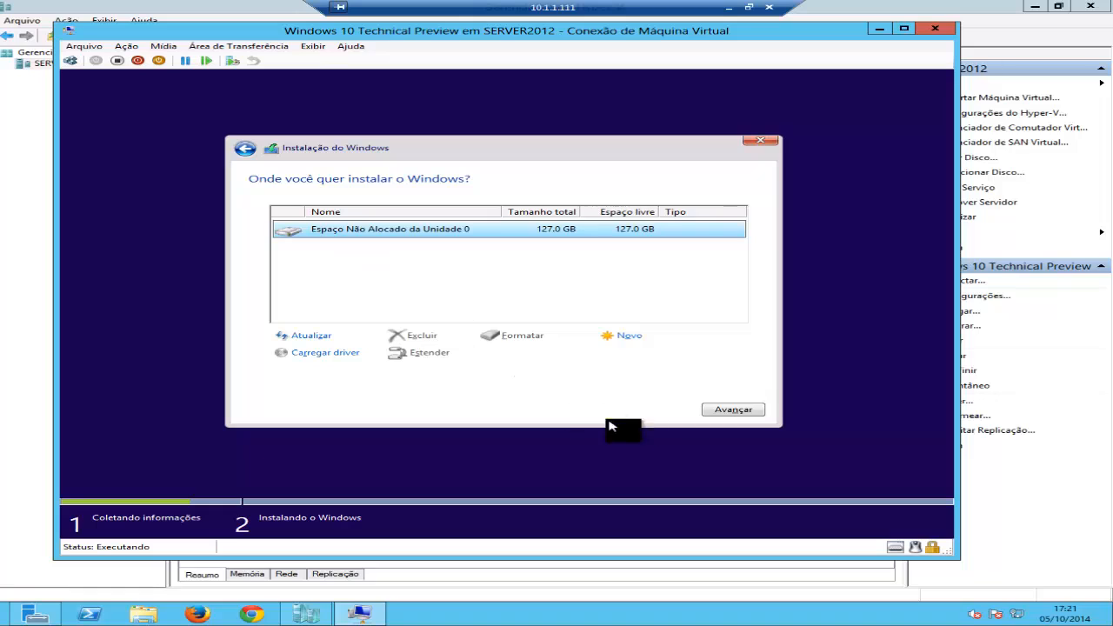
{"action": "left_click", "coordinate": [730, 415]}
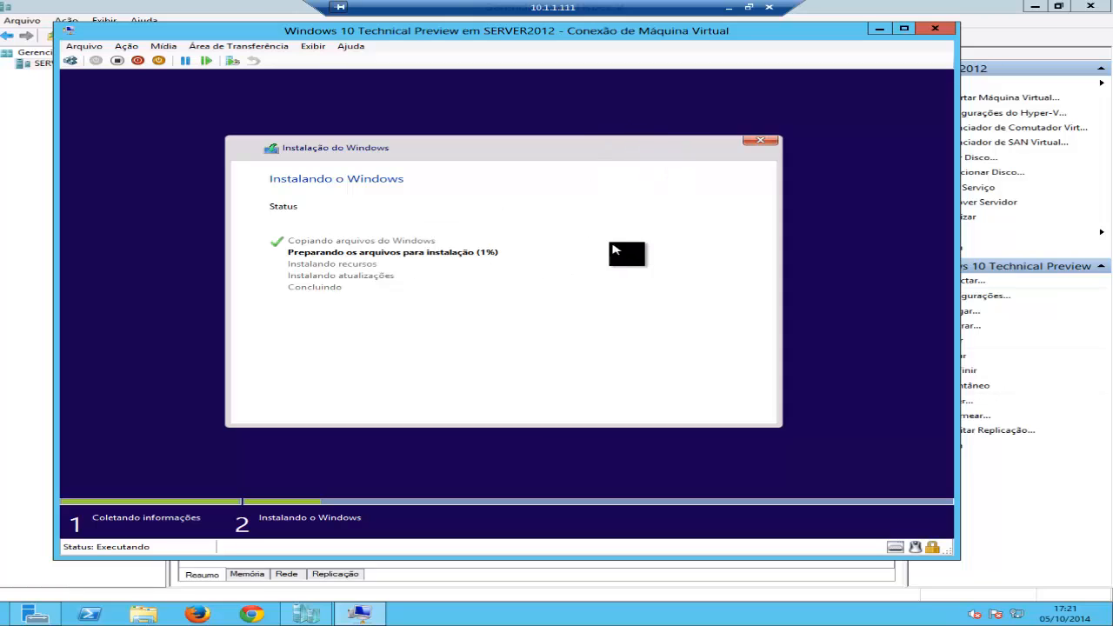
Step: Minimize the VM window and pause the Camtasia screen recording
{"action": "left_click", "coordinate": [730, 8]}
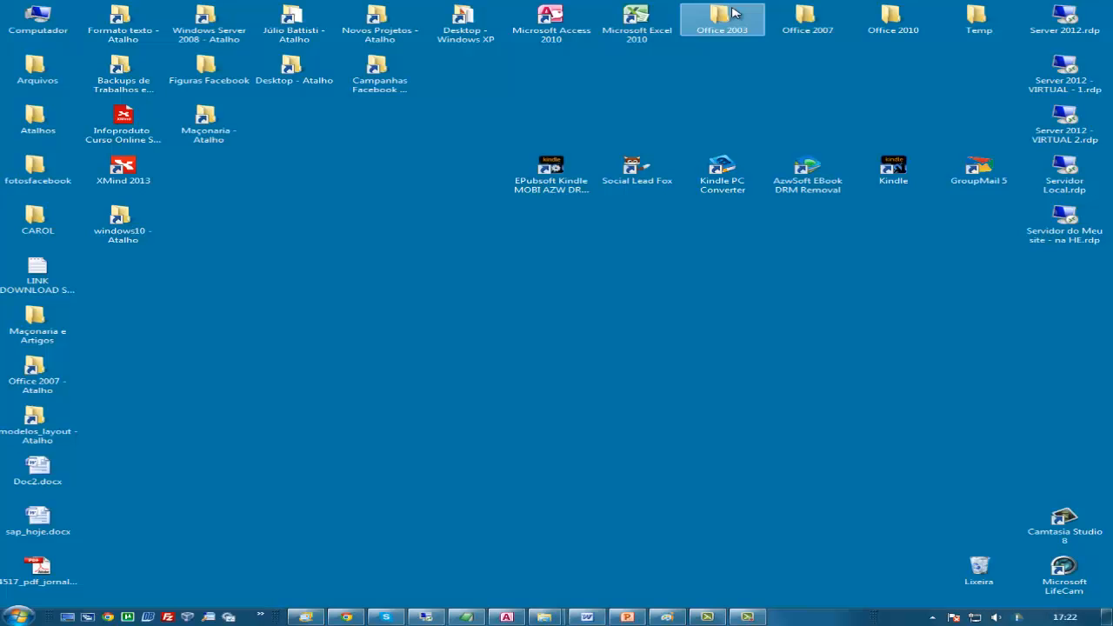
{"action": "left_click", "coordinate": [742, 618]}
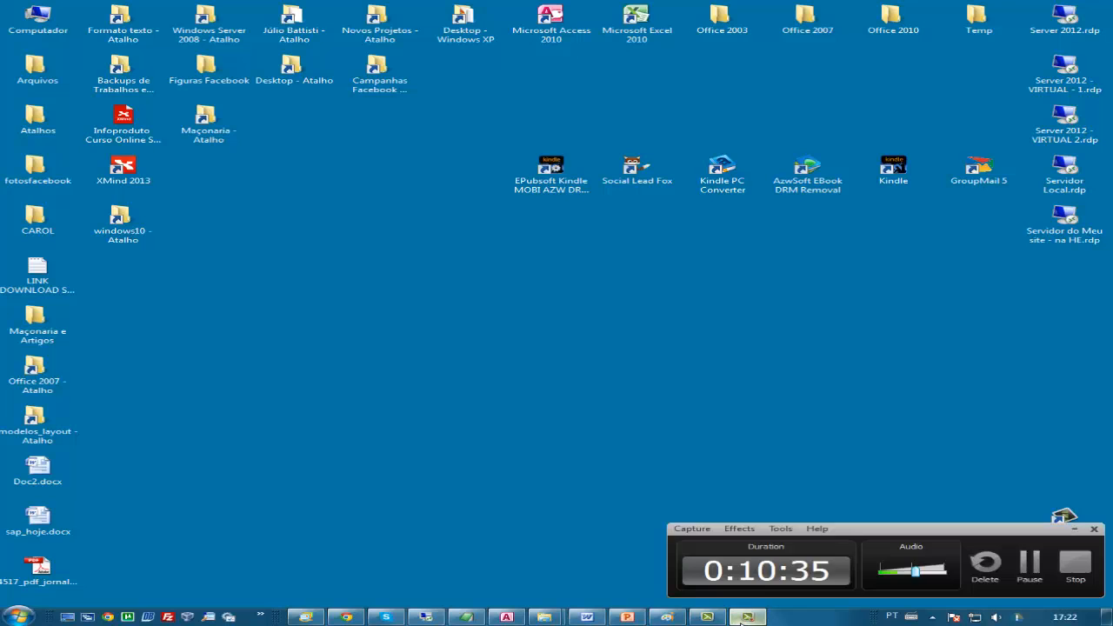
{"action": "left_click", "coordinate": [1030, 565]}
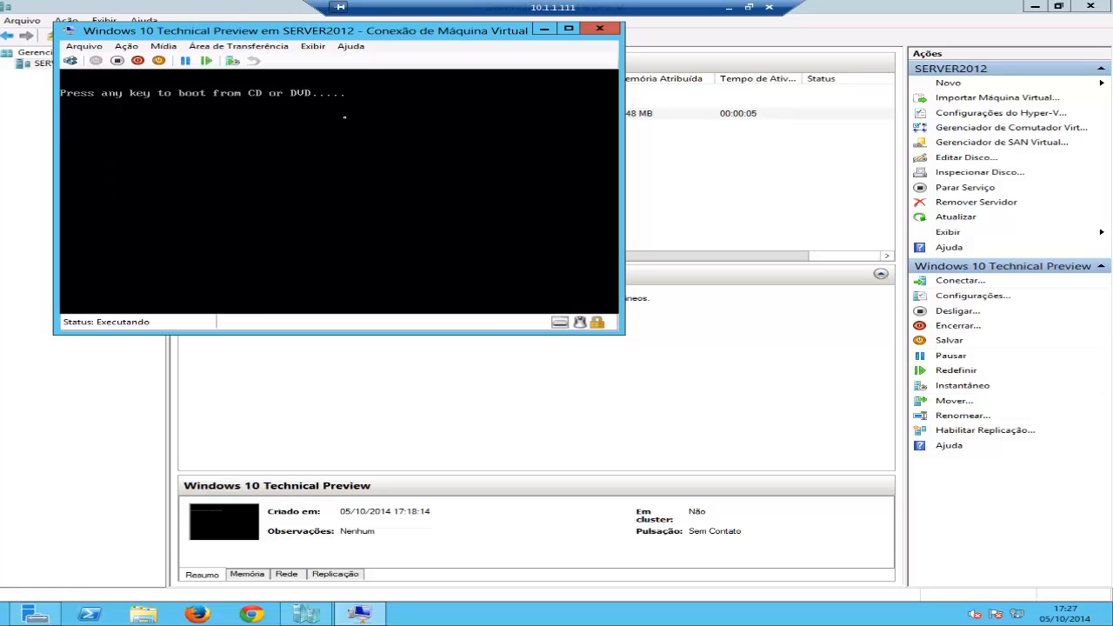
Step: Press Enter at the boot prompt so the installed Windows boots to Configurações rápidas
{"action": "key", "text": "Return"}
{"action": "key", "text": "Return"}
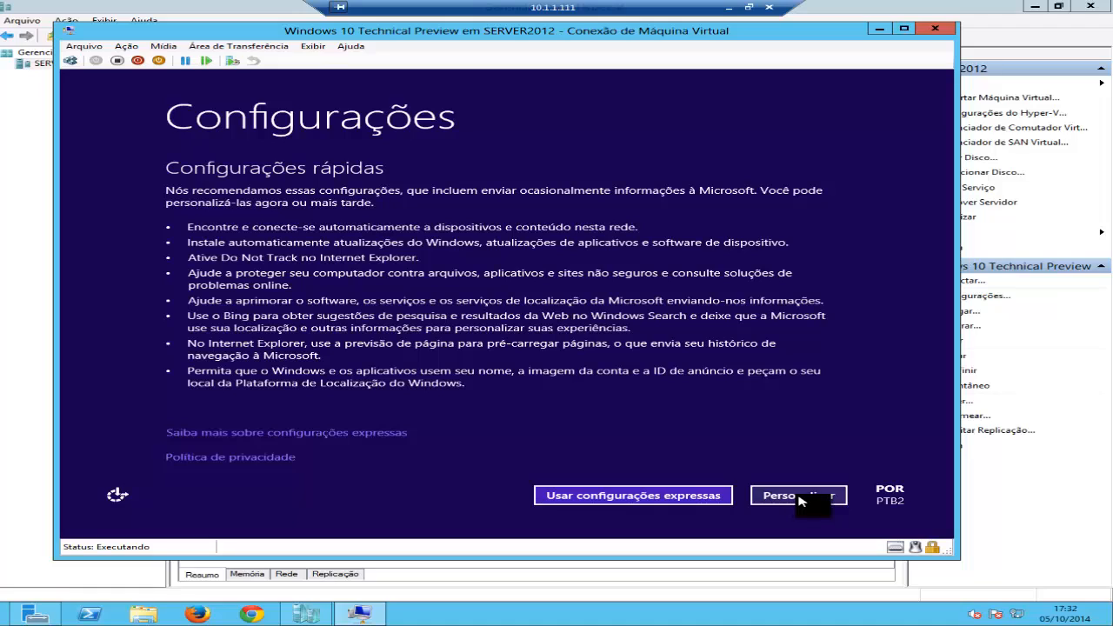
Step: Accept the express settings to reach the Sua conta page
{"action": "left_click", "coordinate": [667, 502]}
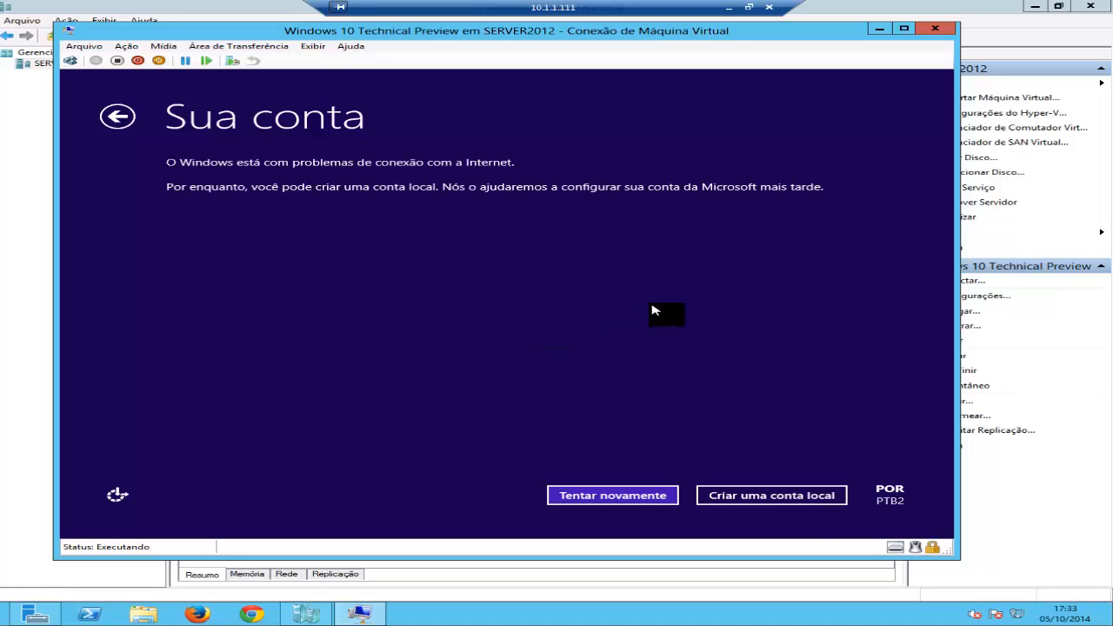
Step: Create a local account, entering the user name and the account password
{"action": "left_click", "coordinate": [778, 499]}
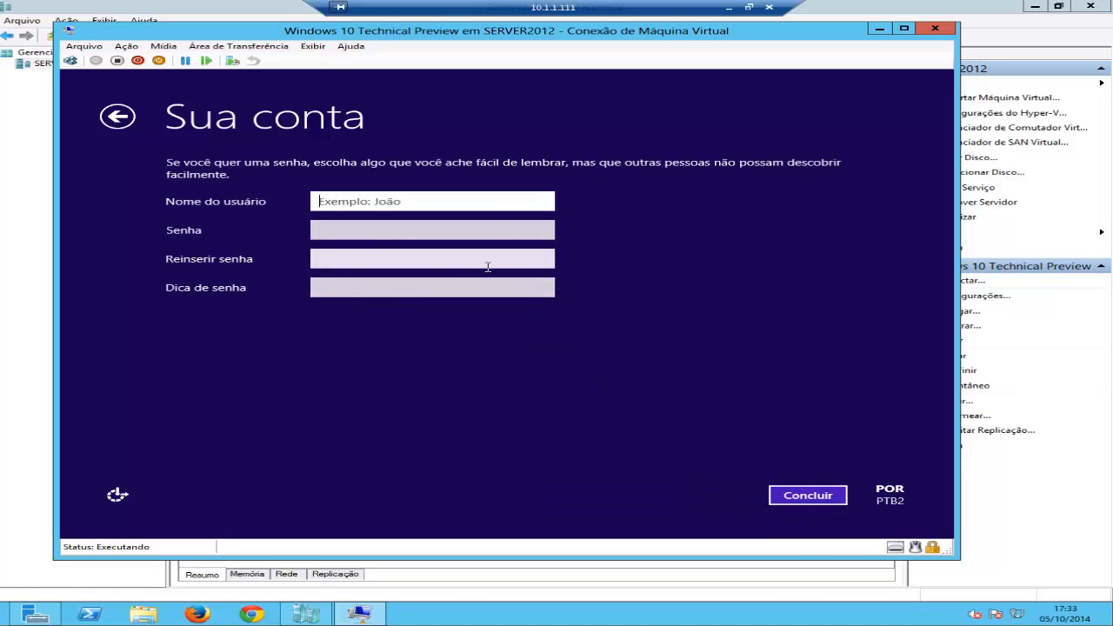
{"action": "type", "text": "juliobattisti"}
{"action": "key", "text": "Tab"}
{"action": "type", "text": "*****"}
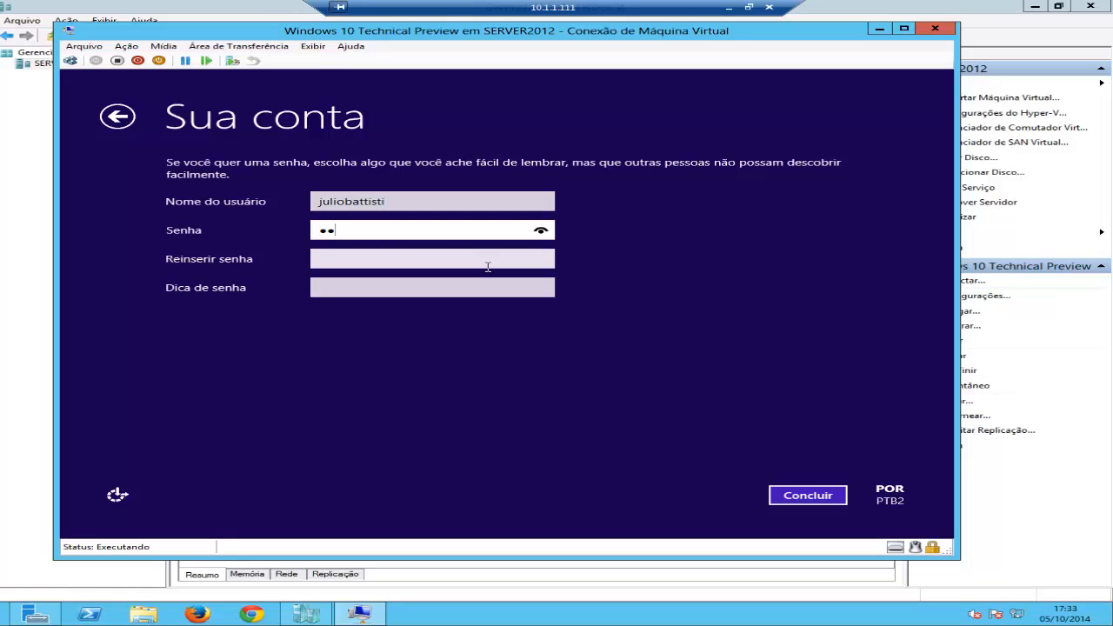
{"action": "type", "text": "***"}
{"action": "key", "text": "Tab"}
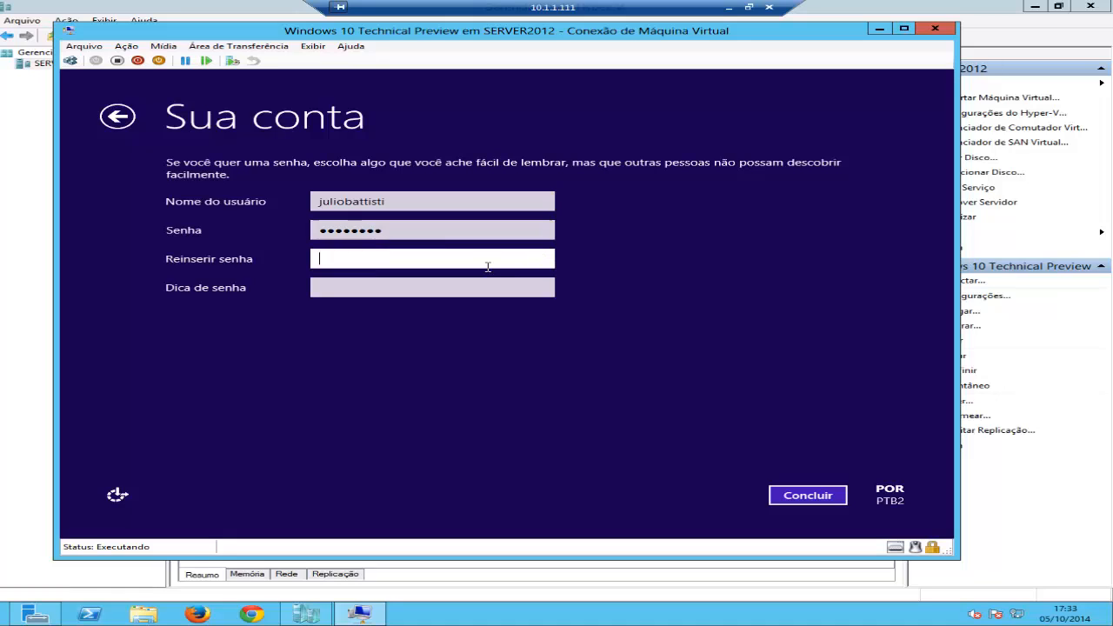
{"action": "type", "text": "********"}
Step: Set the password hint, replacing 'Nick name' with 'Asdf asdf asdf asf'
{"action": "key", "text": "Tab"}
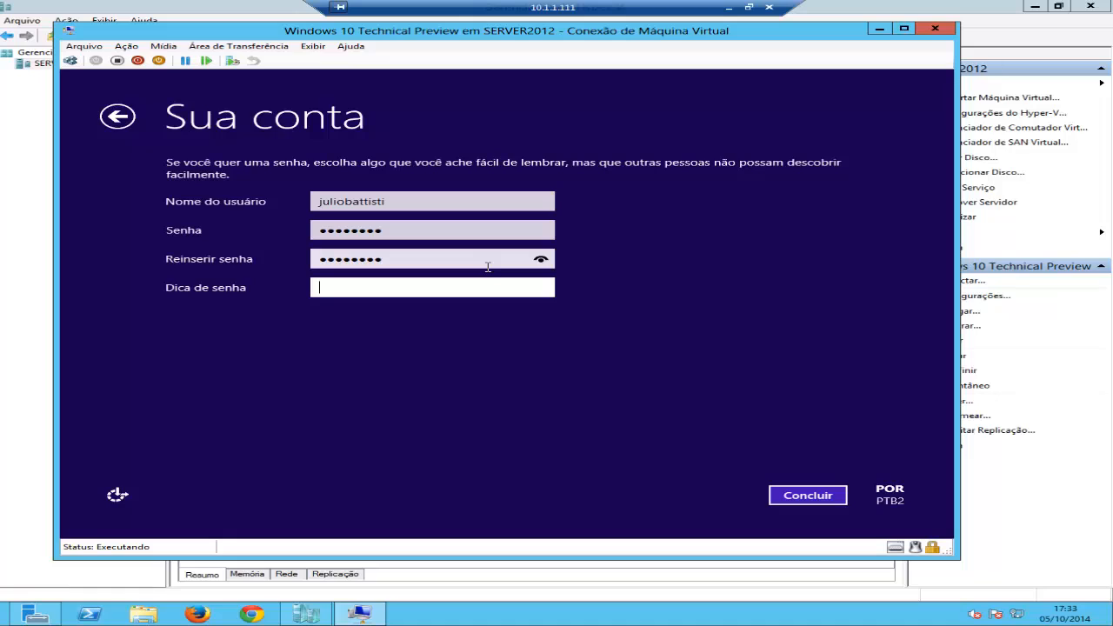
{"action": "type", "text": "Nick name"}
{"action": "key", "text": "ctrl+a"}
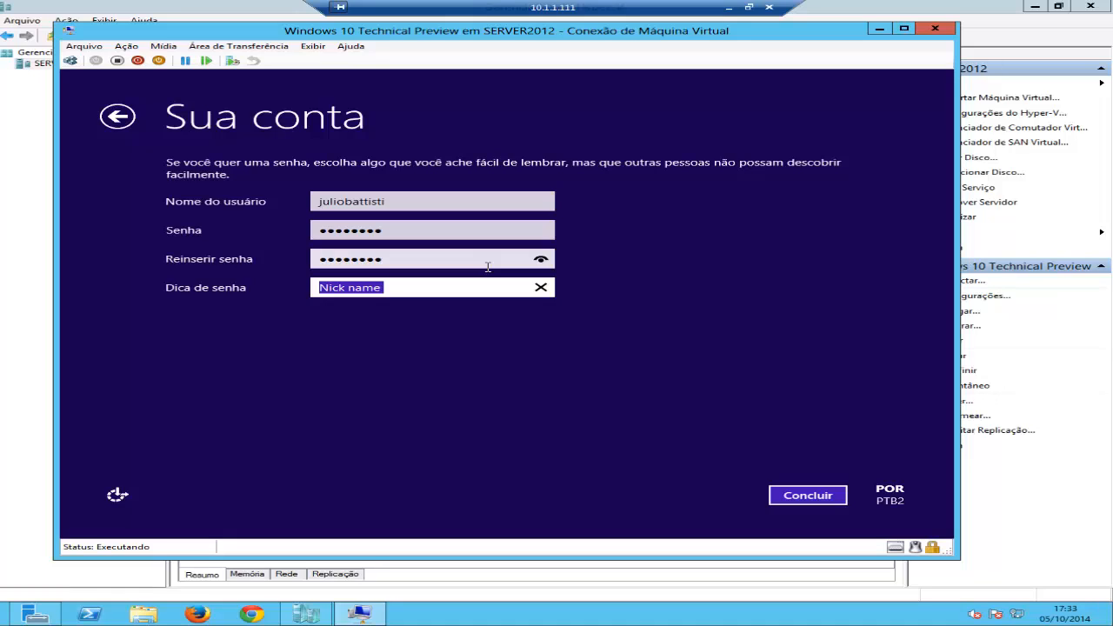
{"action": "type", "text": "Asdf asd"}
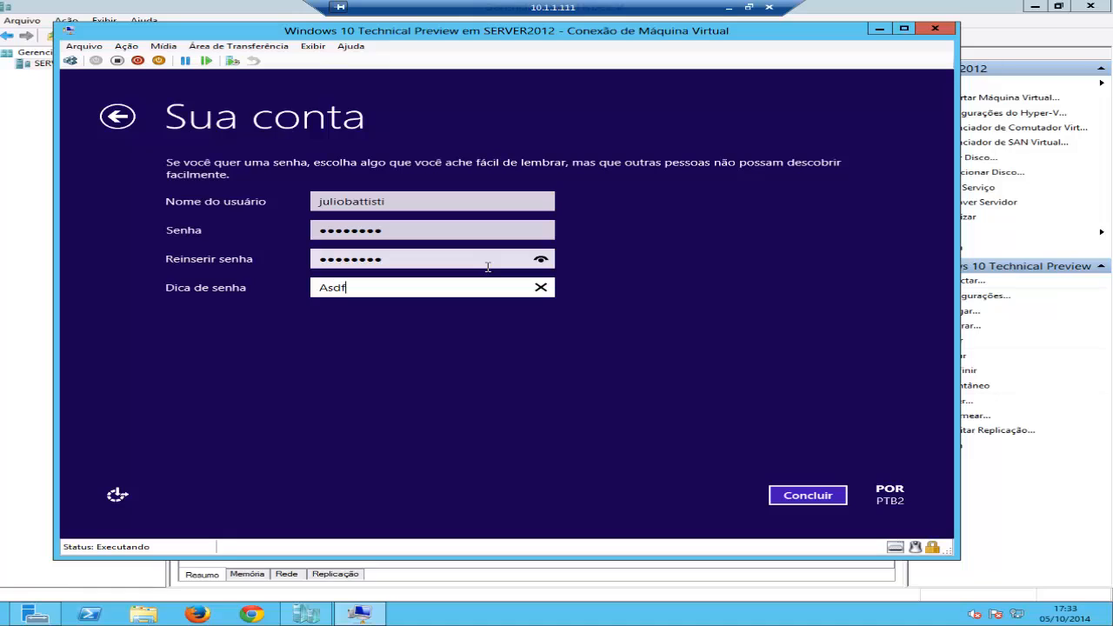
{"action": "type", "text": "f asdf asf"}
Step: Finish the local account so setup completes and the Windows 10 Build 9841 desktop appears
{"action": "left_click", "coordinate": [805, 500]}
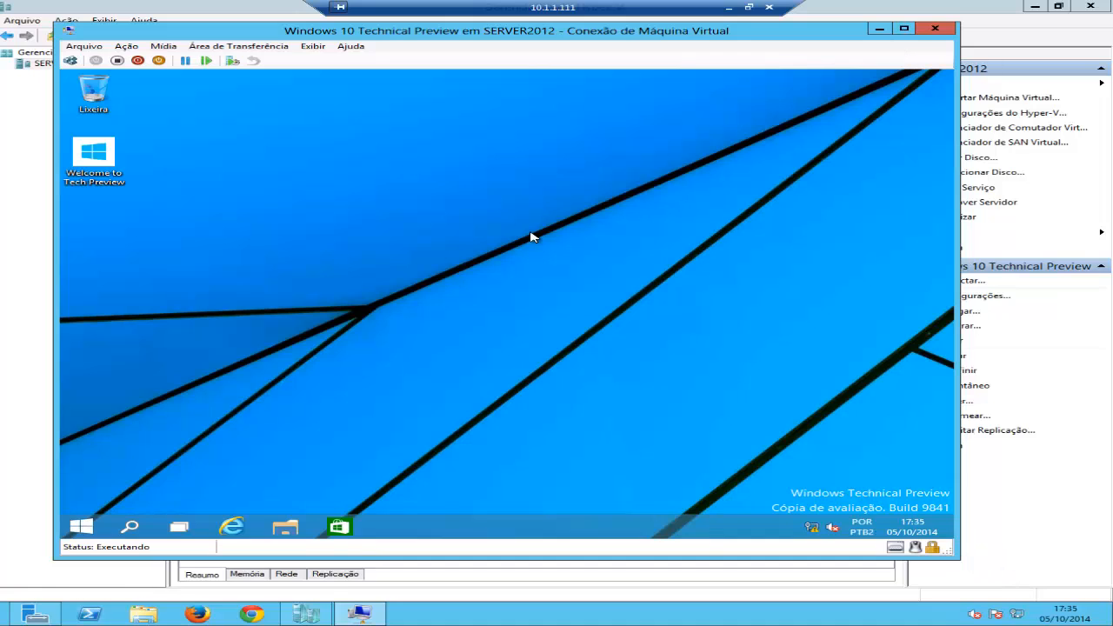
{"action": "left_click", "coordinate": [78, 532]}
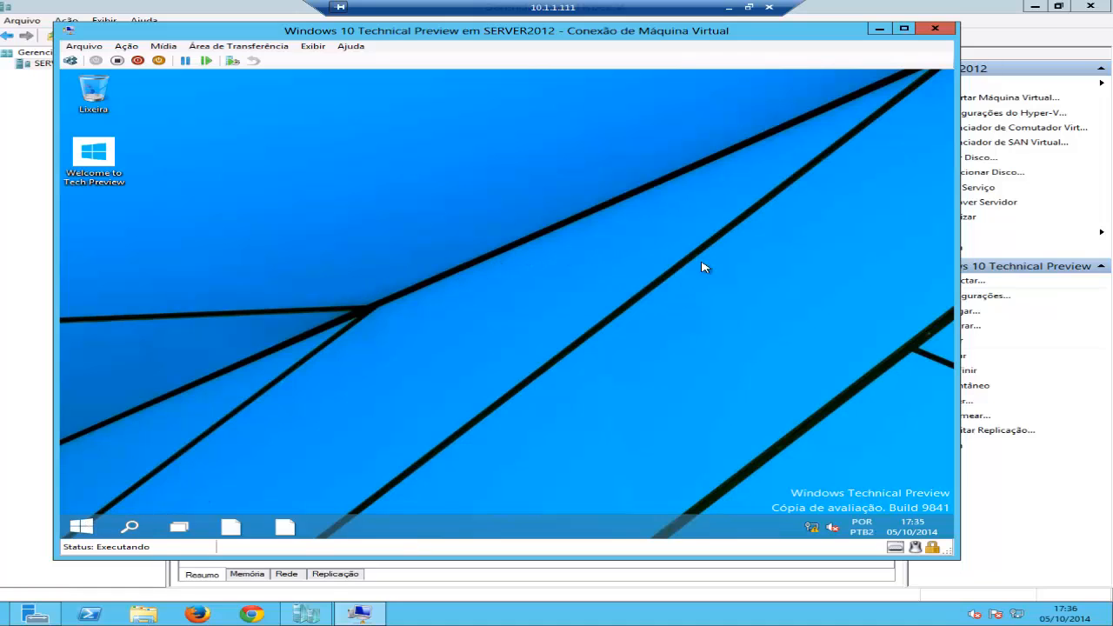
Step: Minimize the remote session and pause the Camtasia screen recording
{"action": "left_click", "coordinate": [728, 8]}
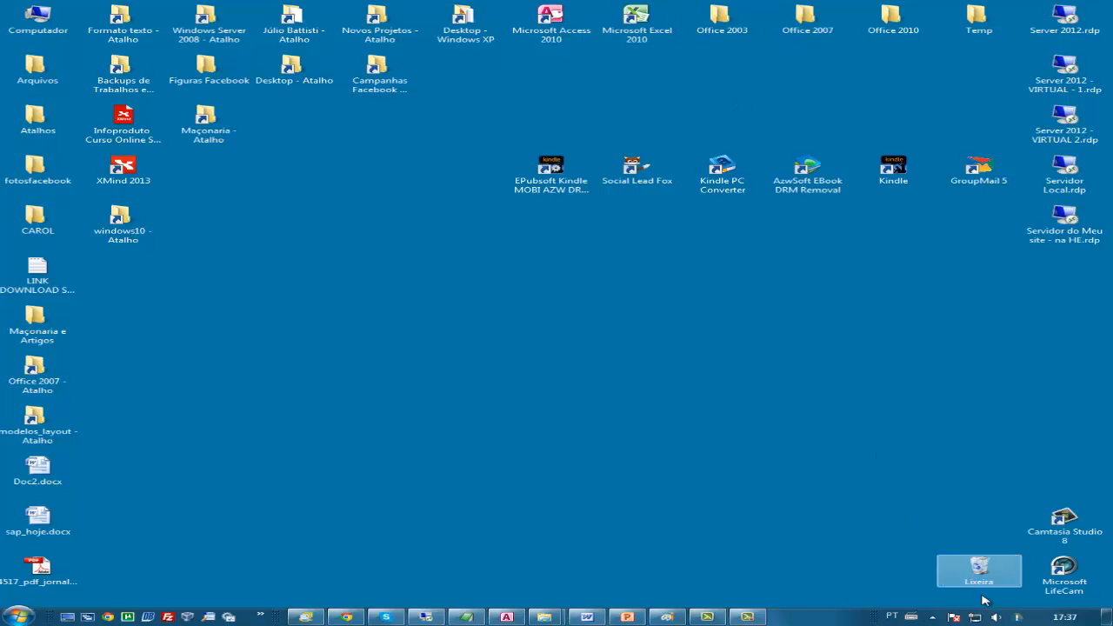
{"action": "left_click", "coordinate": [750, 616]}
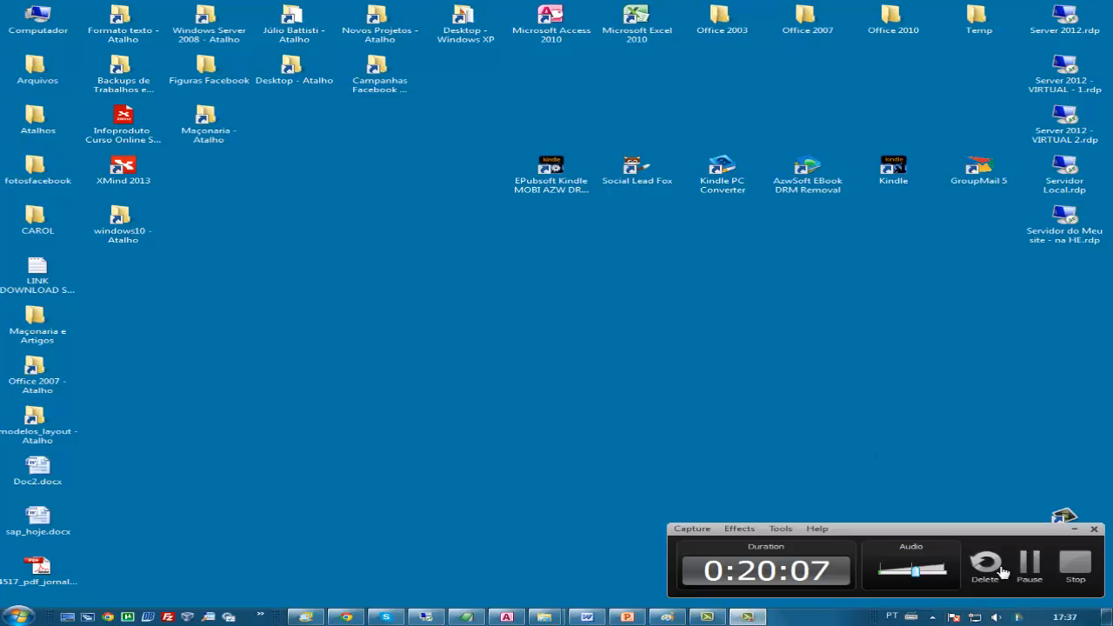
{"action": "left_click", "coordinate": [1028, 565]}
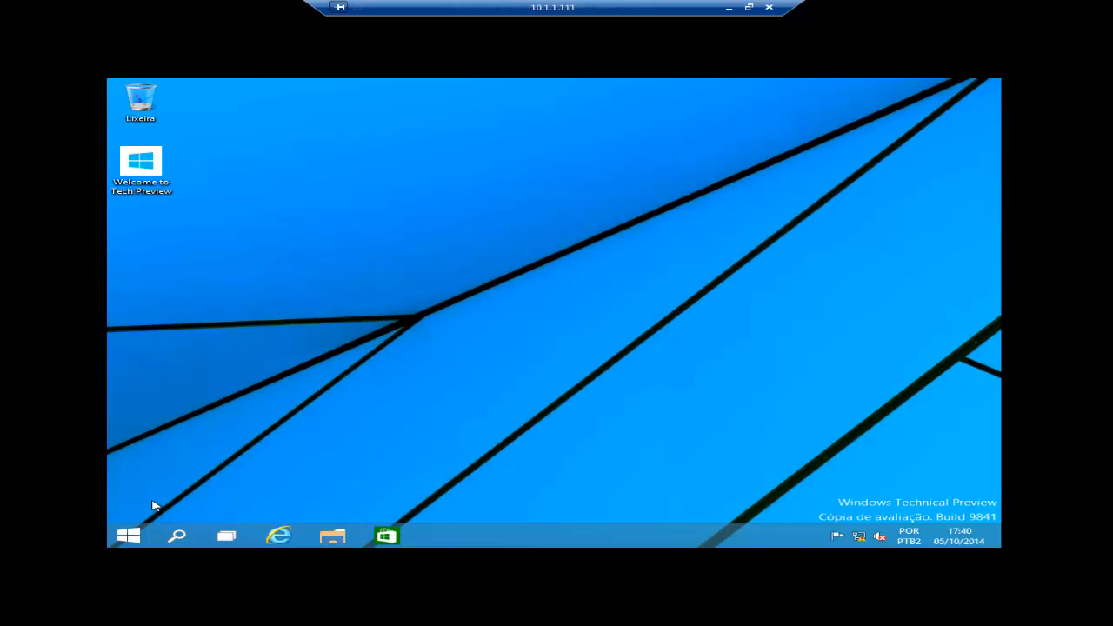
{"action": "left_click", "coordinate": [135, 539]}
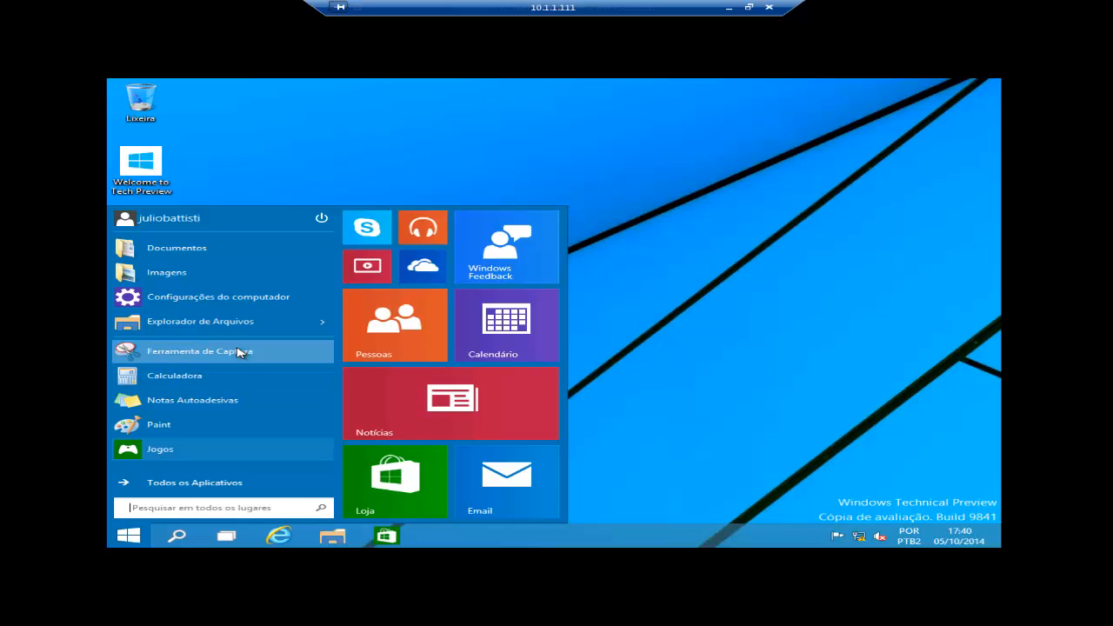
{"action": "mouse_move", "coordinate": [248, 325]}
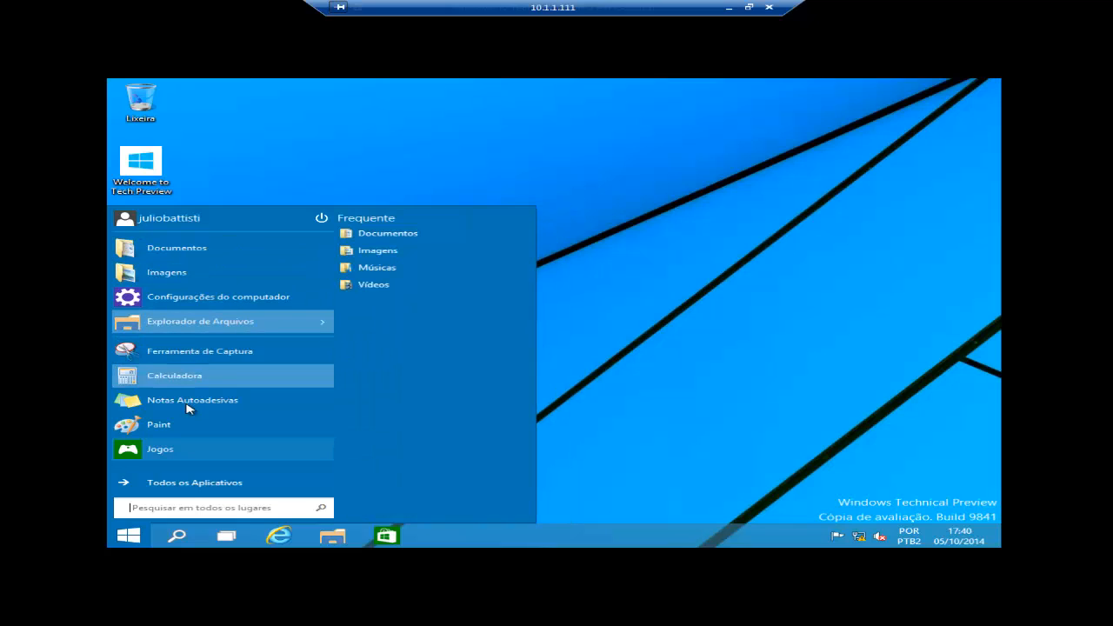
{"action": "left_click", "coordinate": [131, 489]}
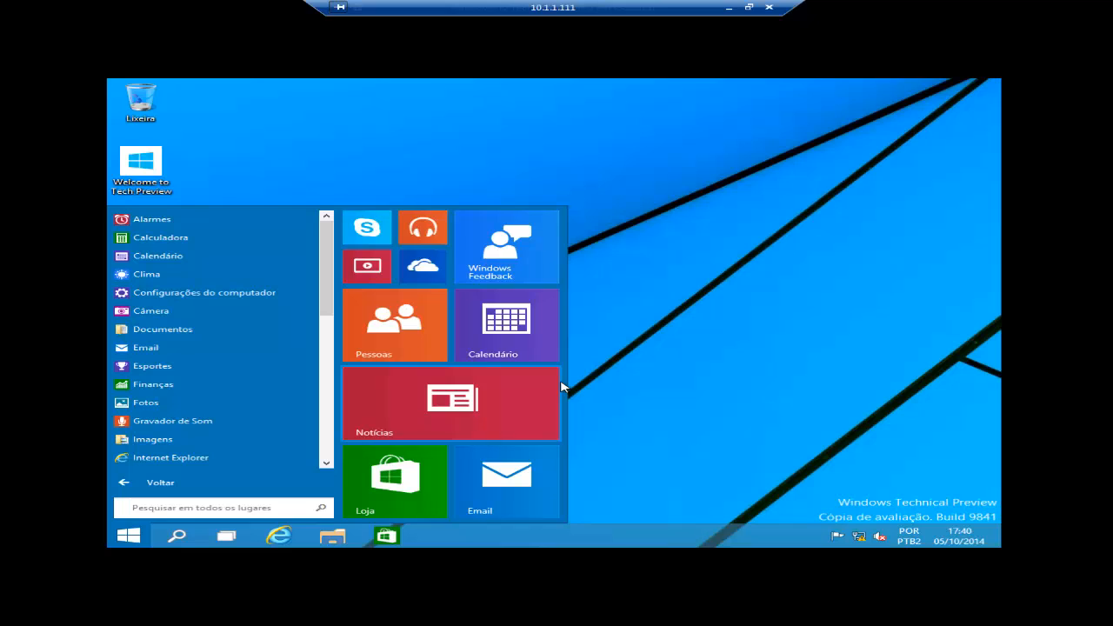
{"action": "left_click", "coordinate": [639, 374]}
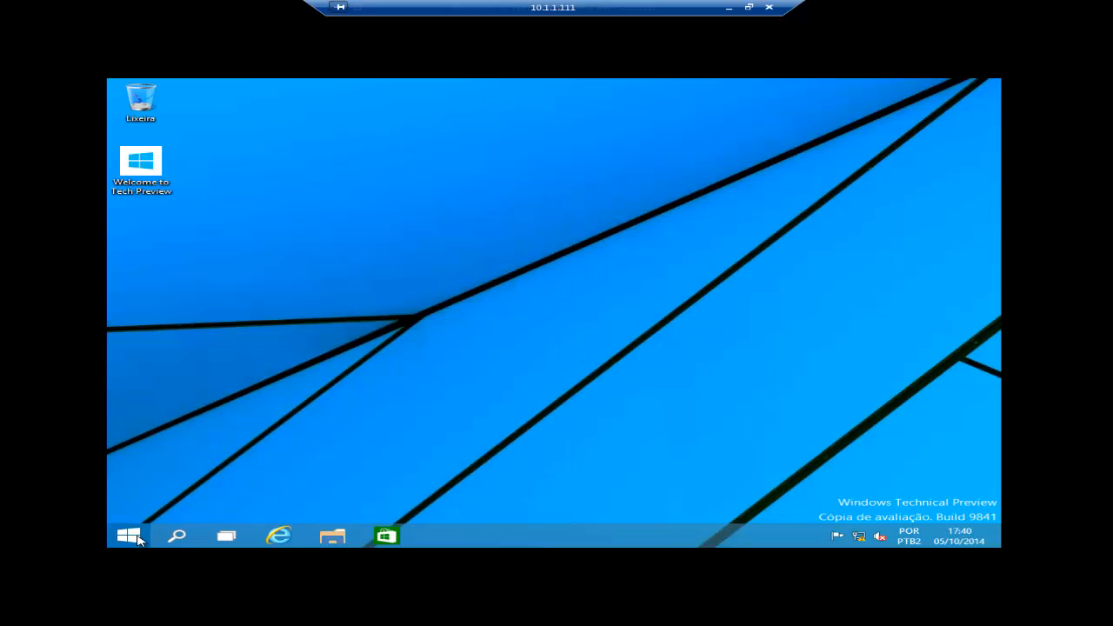
Step: Shut down the Windows 10 Technical Preview VM with Desligar from the Start menu's power options
{"action": "left_click", "coordinate": [130, 537]}
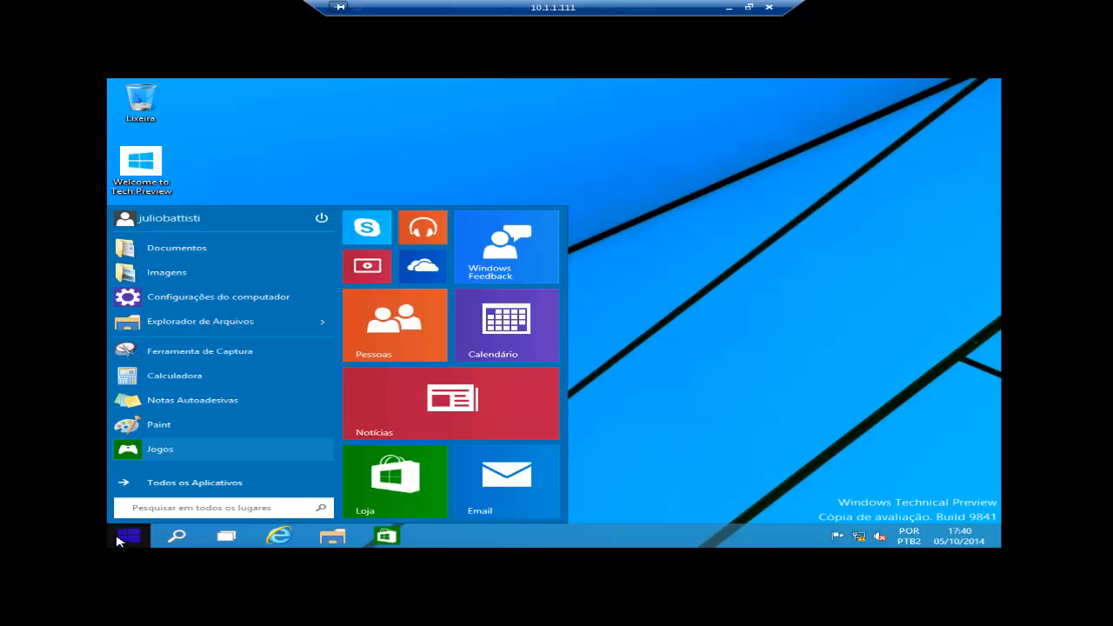
{"action": "left_click", "coordinate": [119, 539]}
{"action": "left_click", "coordinate": [121, 537]}
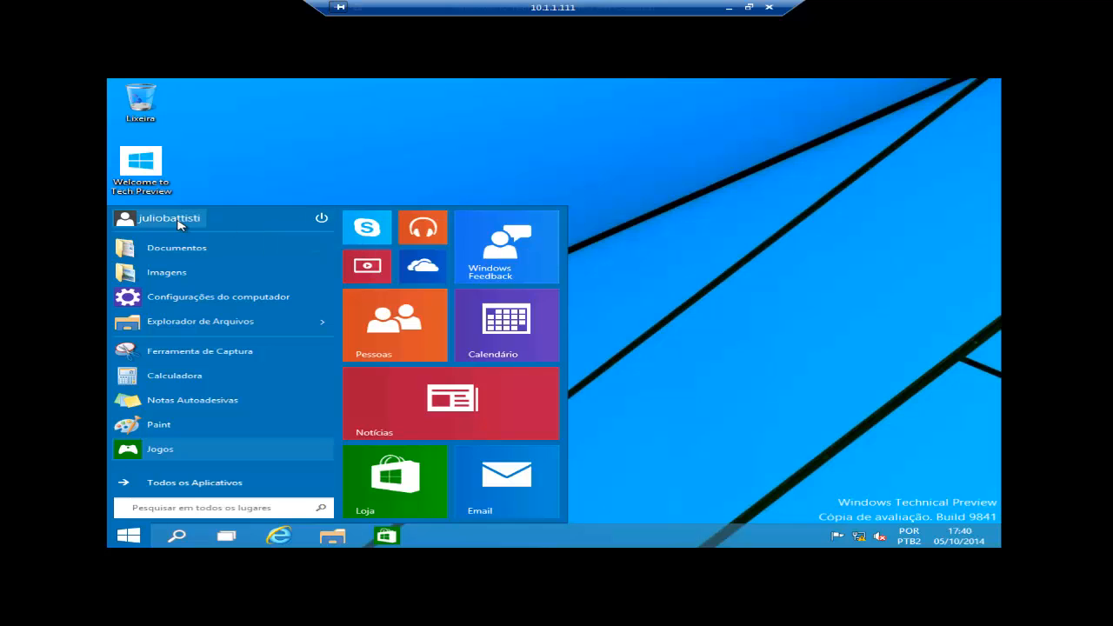
{"action": "left_click", "coordinate": [322, 219]}
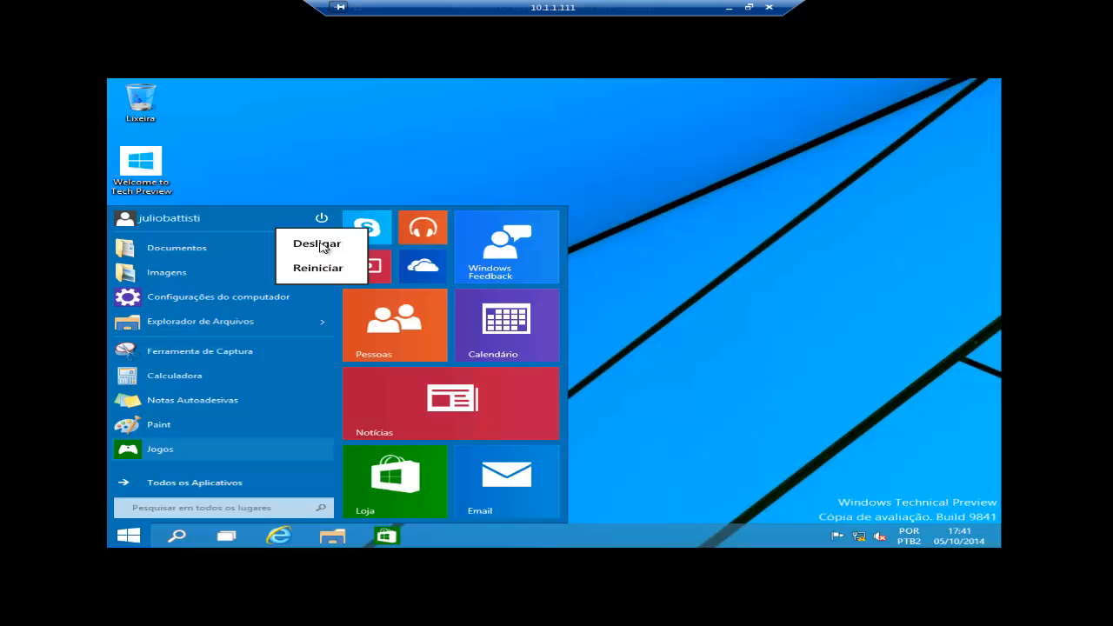
{"action": "key", "text": "Escape"}
{"action": "key", "text": "Escape"}
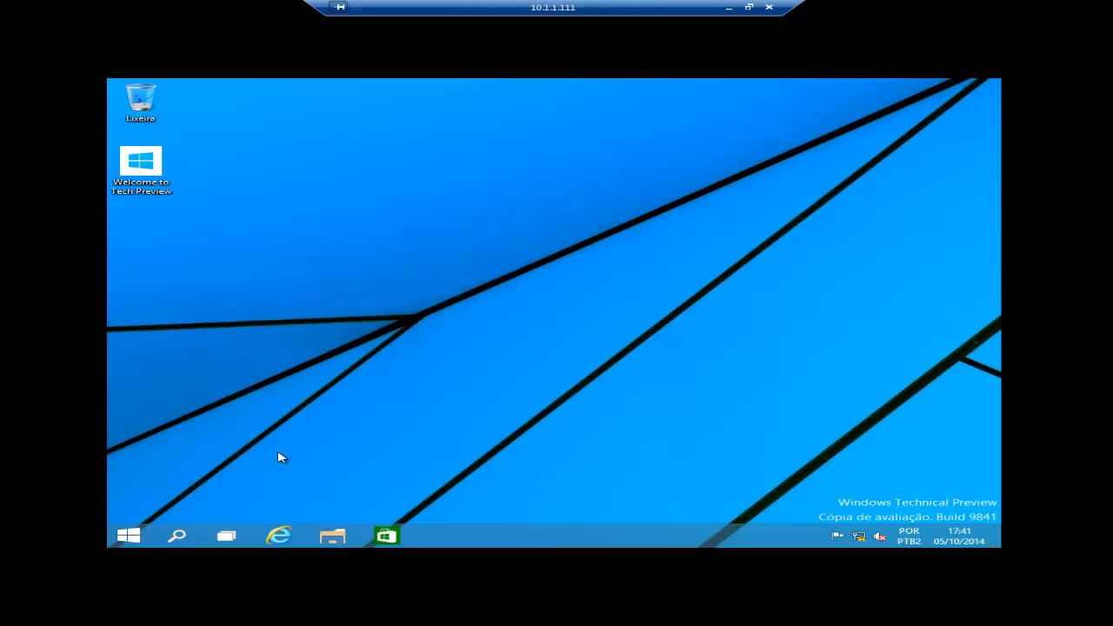
{"action": "left_click", "coordinate": [128, 535]}
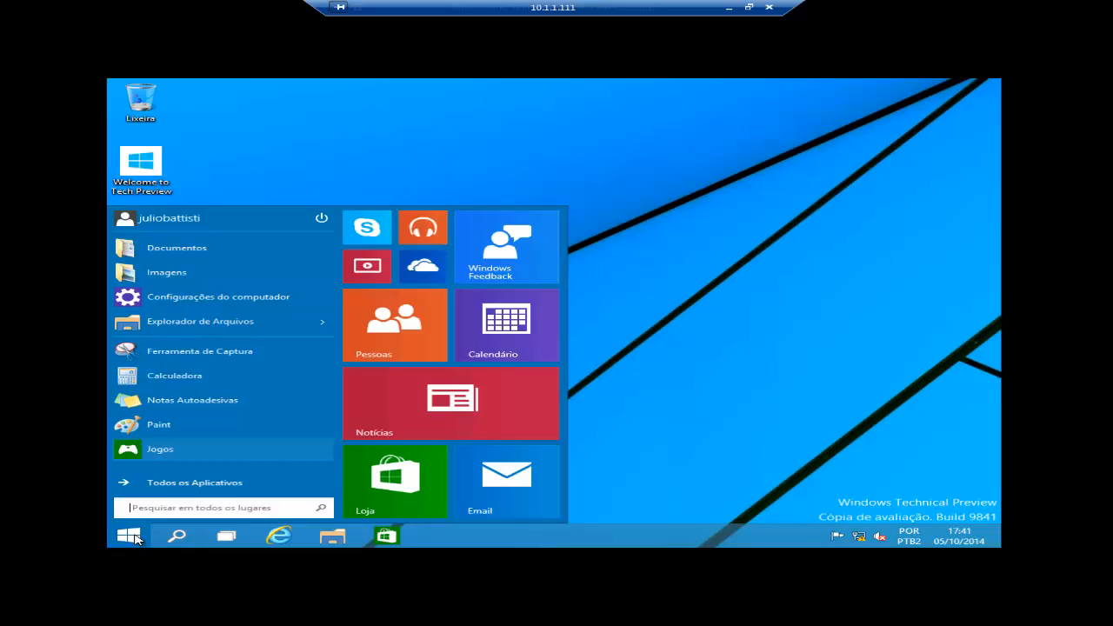
{"action": "left_click", "coordinate": [321, 219]}
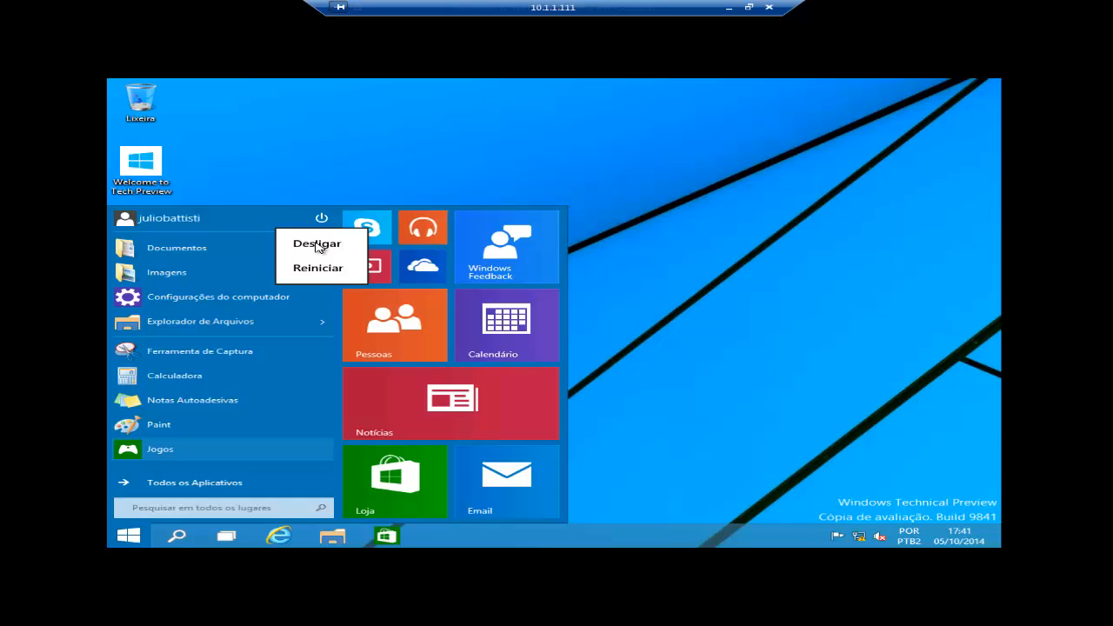
{"action": "left_click", "coordinate": [318, 247]}
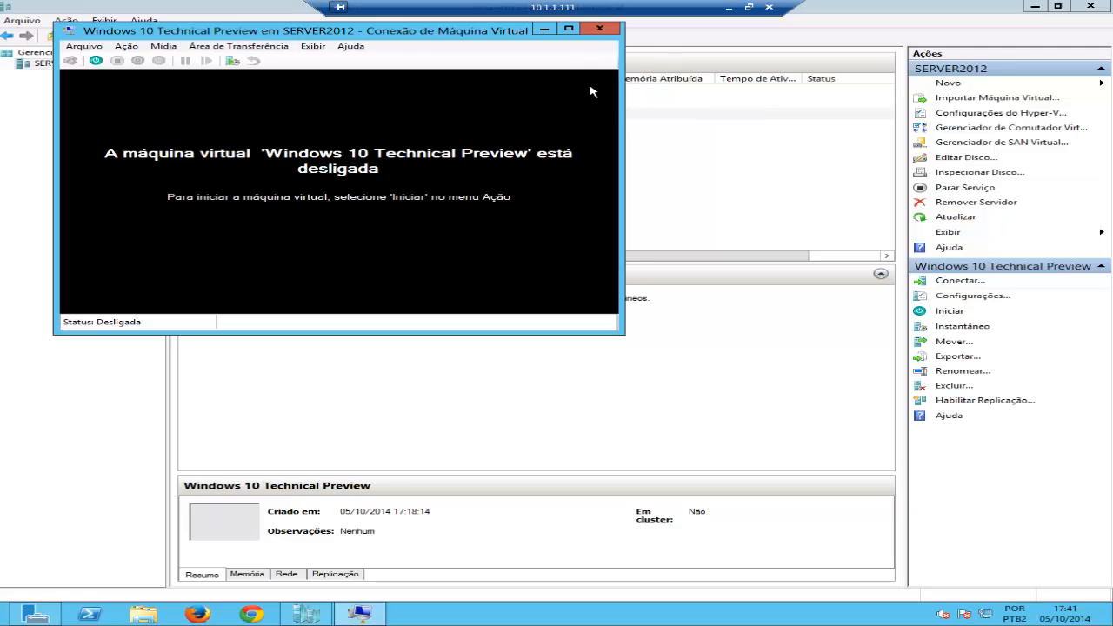
Step: Bring up the course PowerPoint and run the slide show to the closing summary slide
{"action": "left_click", "coordinate": [729, 8]}
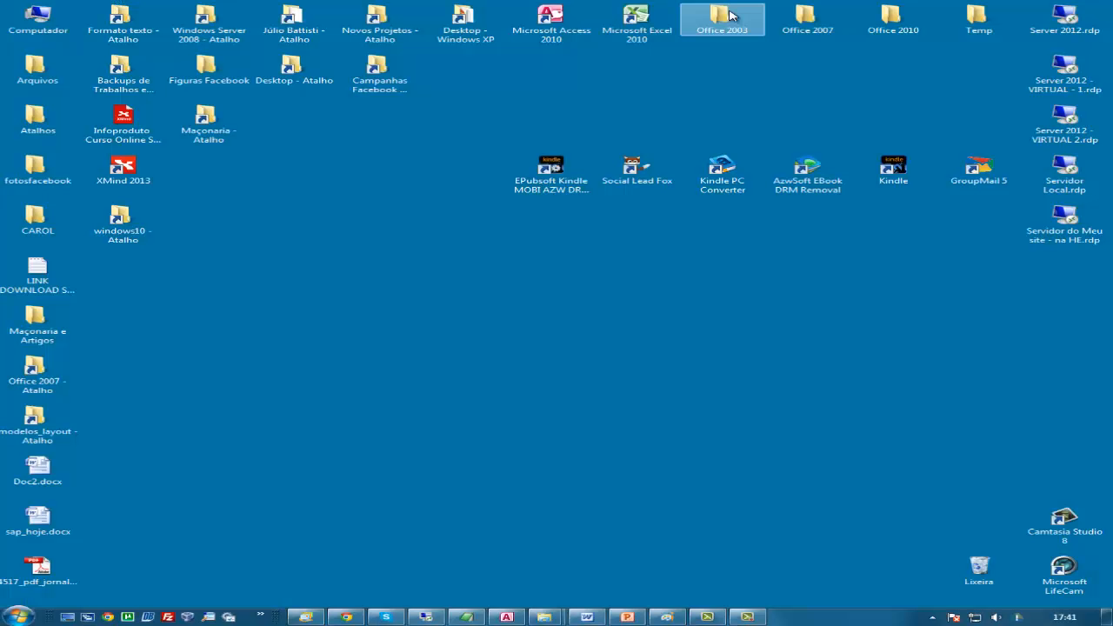
{"action": "left_click", "coordinate": [626, 617]}
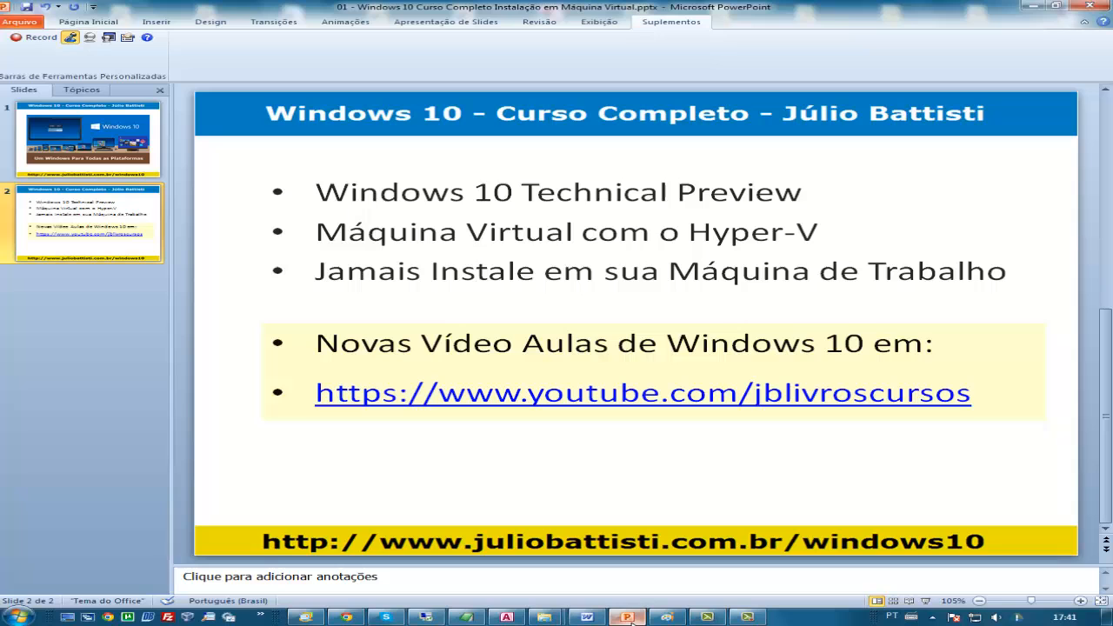
{"action": "key", "text": "F5"}
{"action": "left_click", "coordinate": [676, 360]}
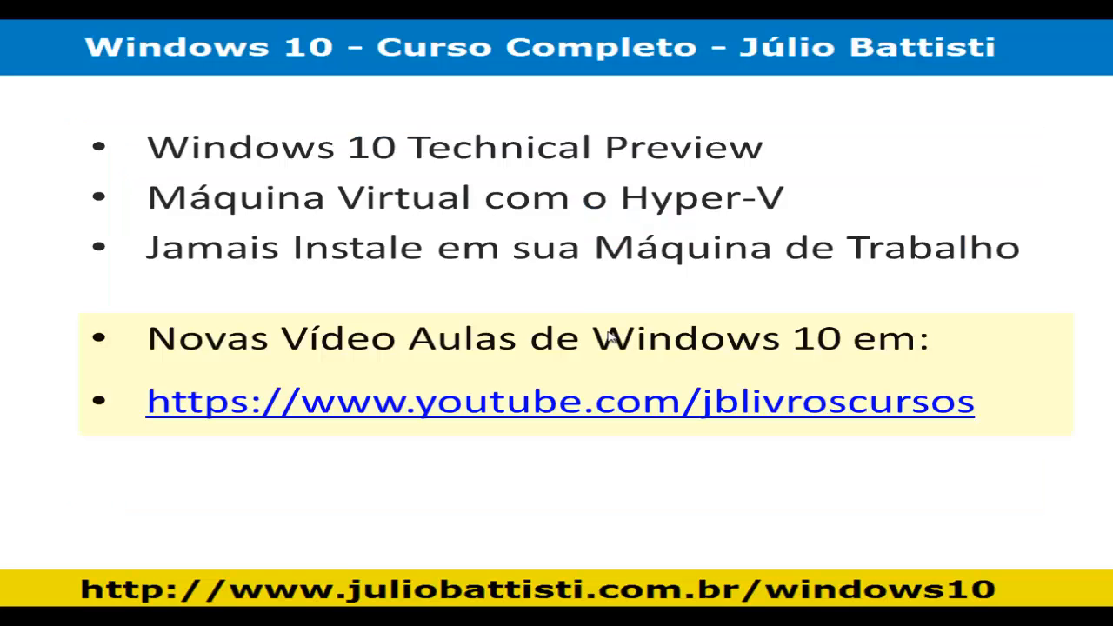